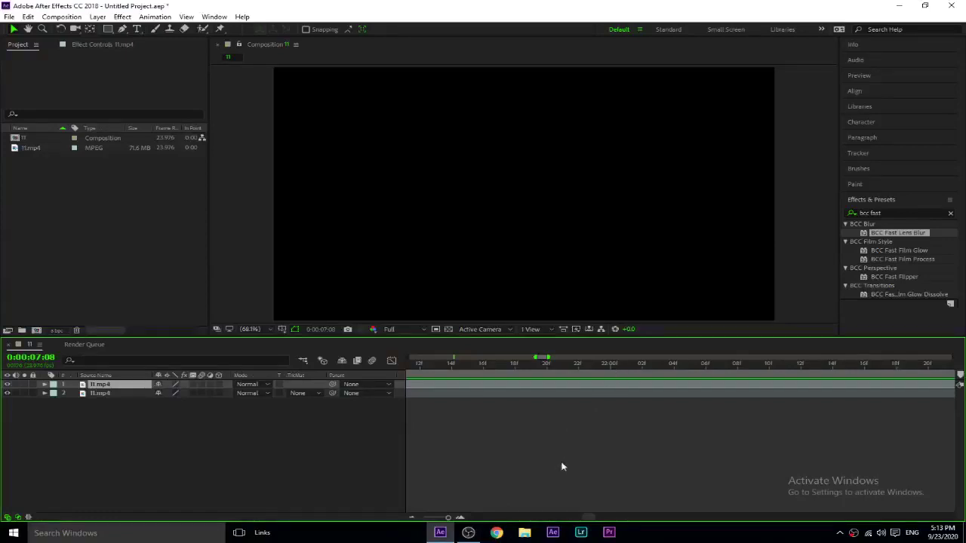
Preview and scrub the timeline to find the cut, then park just before it
{"action": "left_click_drag", "start_coordinate": [562, 368], "coordinate": [528, 367]}
{"action": "key", "text": "space"}
{"action": "key", "text": "space"}
{"action": "left_click_drag", "start_coordinate": [507, 365], "coordinate": [578, 366]}
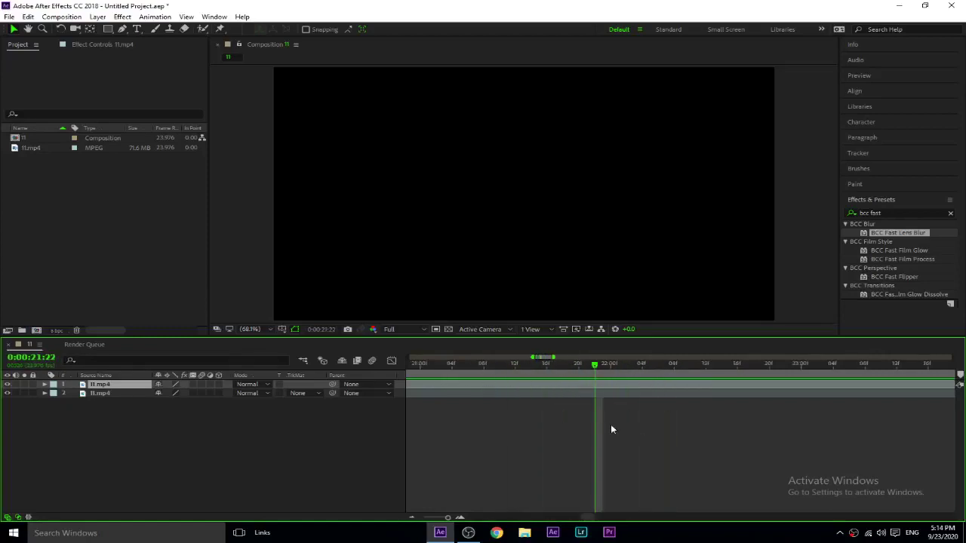
{"action": "key", "text": "minus"}
{"action": "key", "text": "minus"}
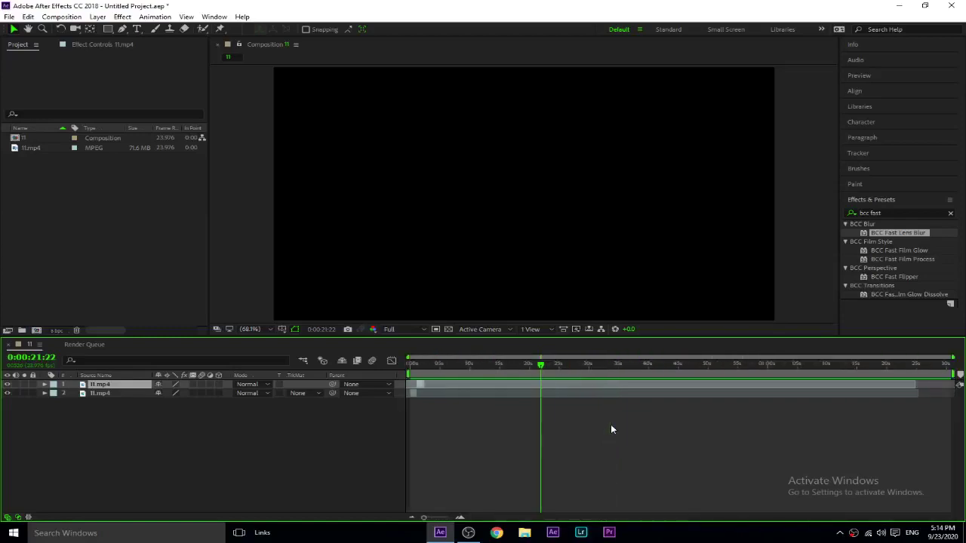
{"action": "key", "text": "equal"}
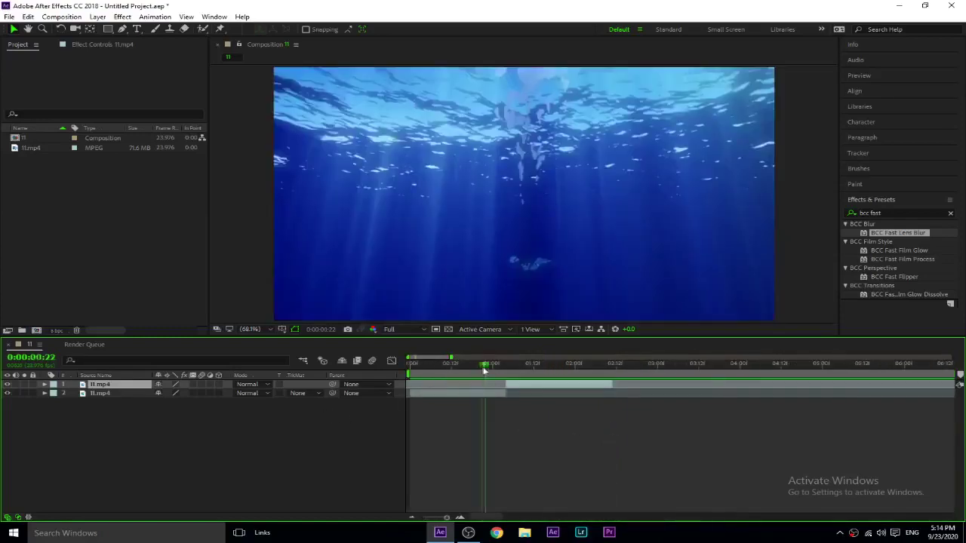
{"action": "left_click_drag", "start_coordinate": [487, 376], "coordinate": [477, 380]}
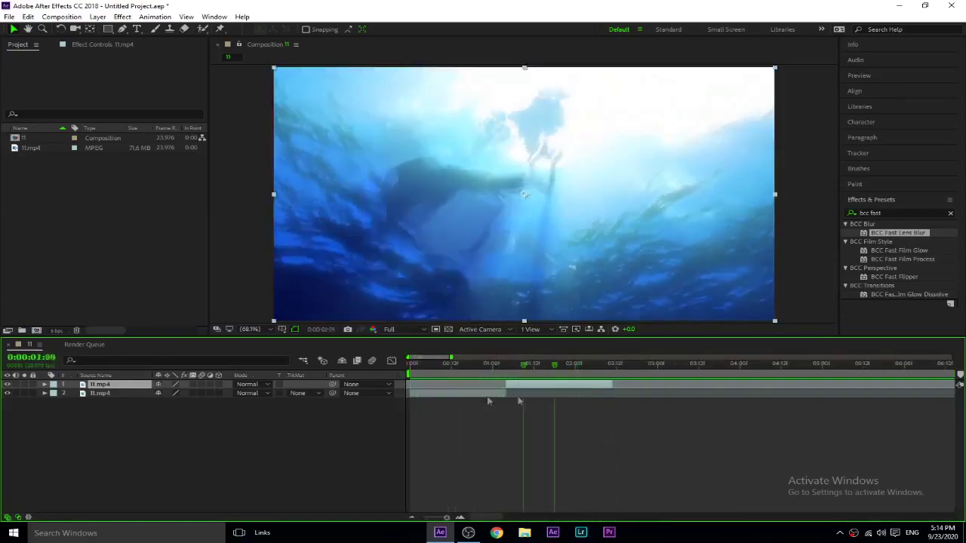
{"action": "key", "text": "Home"}
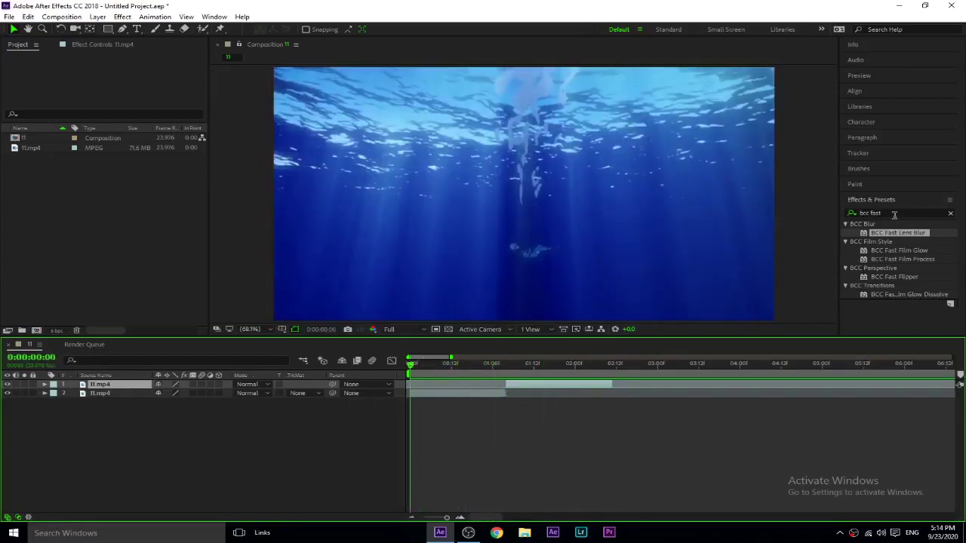
{"action": "left_click_drag", "start_coordinate": [470, 363], "coordinate": [516, 362]}
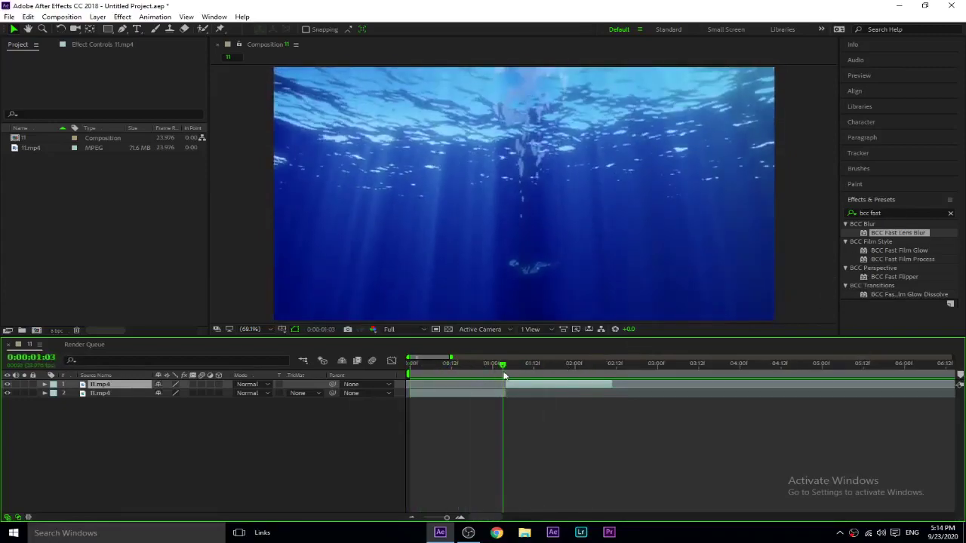
{"action": "left_click_drag", "start_coordinate": [501, 384], "coordinate": [489, 385]}
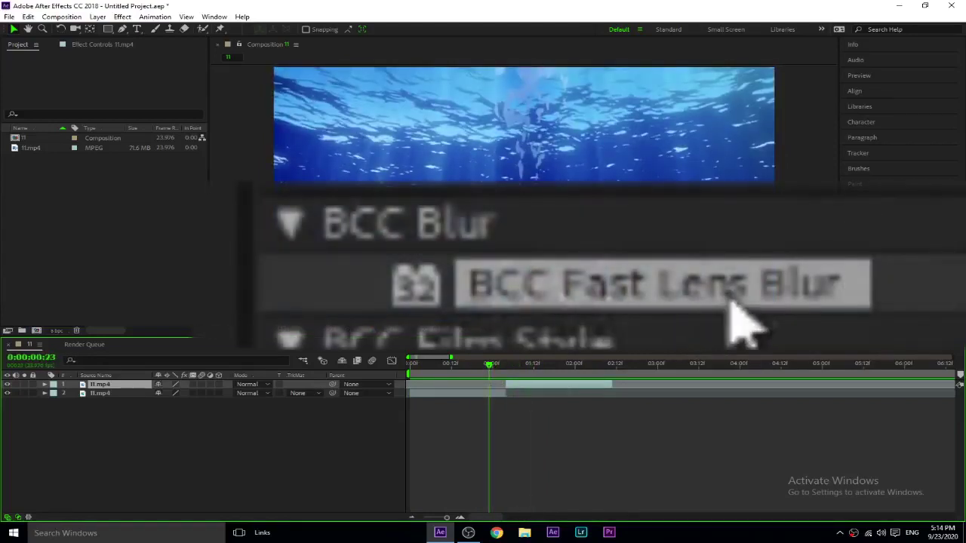
Add a new adjustment layer above the clips and split it at the current time
{"action": "right_click", "coordinate": [311, 430]}
{"action": "mouse_move", "coordinate": [338, 317]}
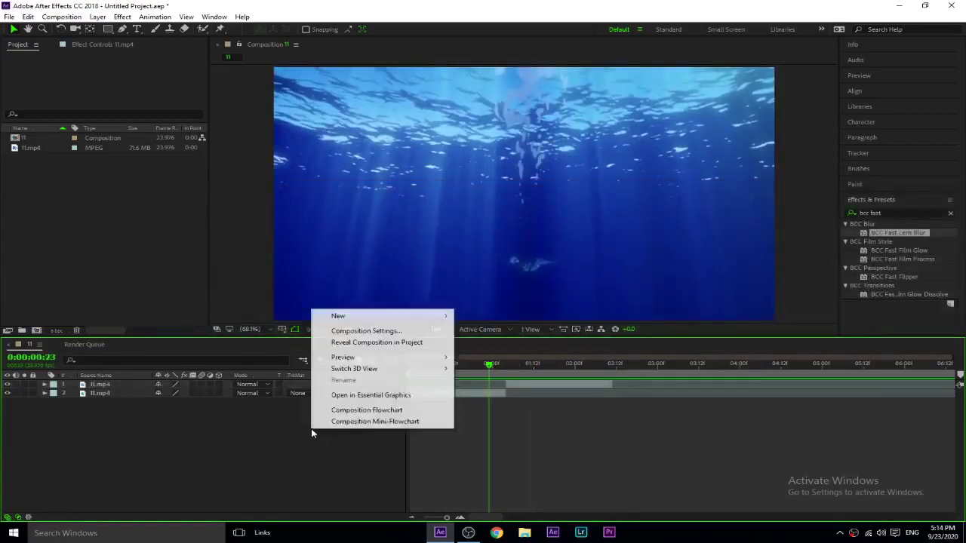
{"action": "left_click", "coordinate": [492, 399]}
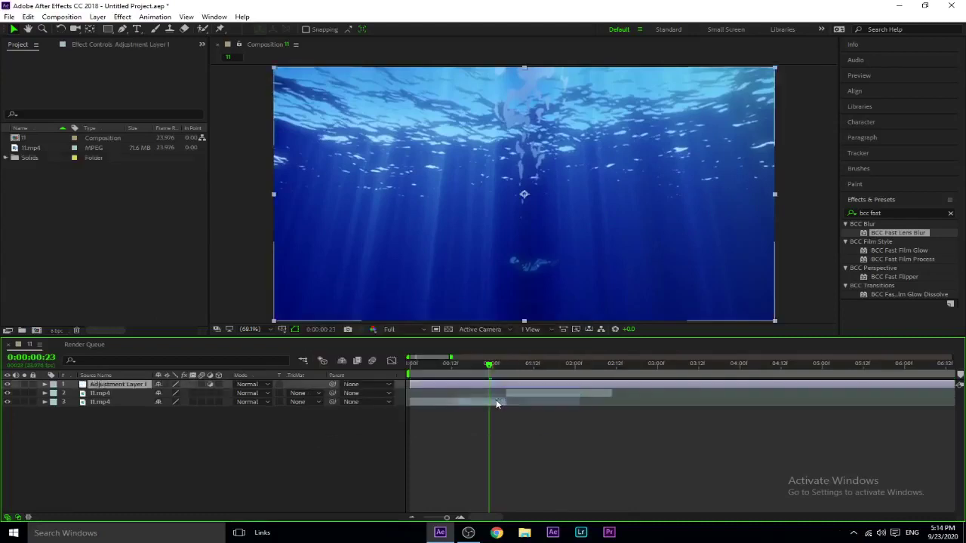
{"action": "left_click_drag", "start_coordinate": [491, 369], "coordinate": [535, 380]}
{"action": "key", "text": "ctrl+shift+d"}
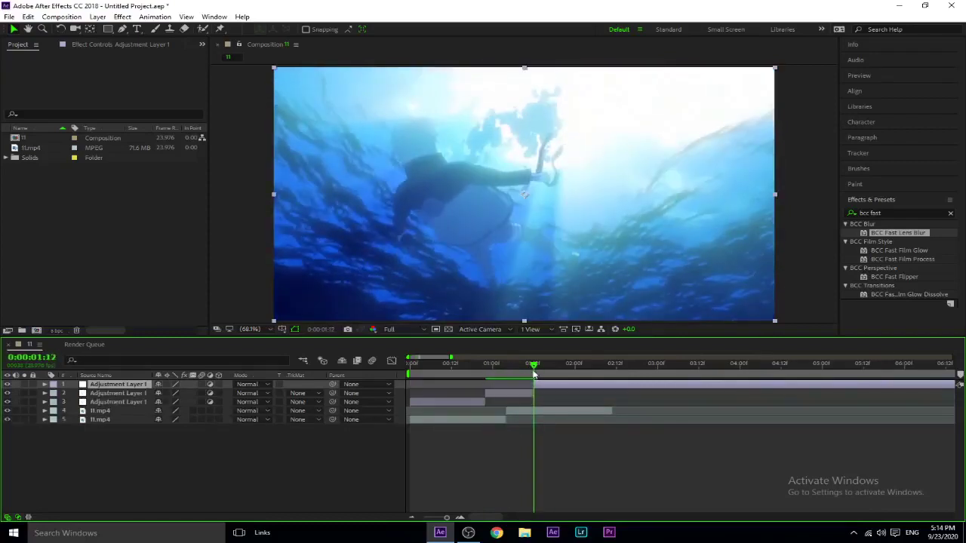
Trim the top adjustment-layer piece to end shortly after the cut and delete the leftover piece
{"action": "mouse_move", "coordinate": [954, 384]}
{"action": "left_mouse_down"}
{"action": "mouse_move", "coordinate": [592, 387]}
{"action": "mouse_move", "coordinate": [610, 388]}
{"action": "left_mouse_up"}
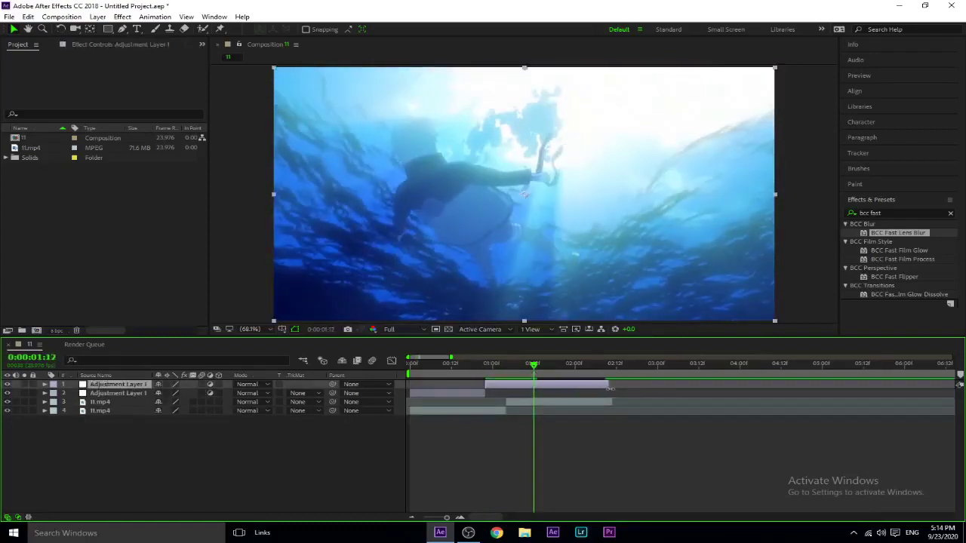
{"action": "left_click", "coordinate": [535, 393]}
{"action": "key", "text": "Delete"}
{"action": "left_click_drag", "start_coordinate": [492, 365], "coordinate": [486, 372]}
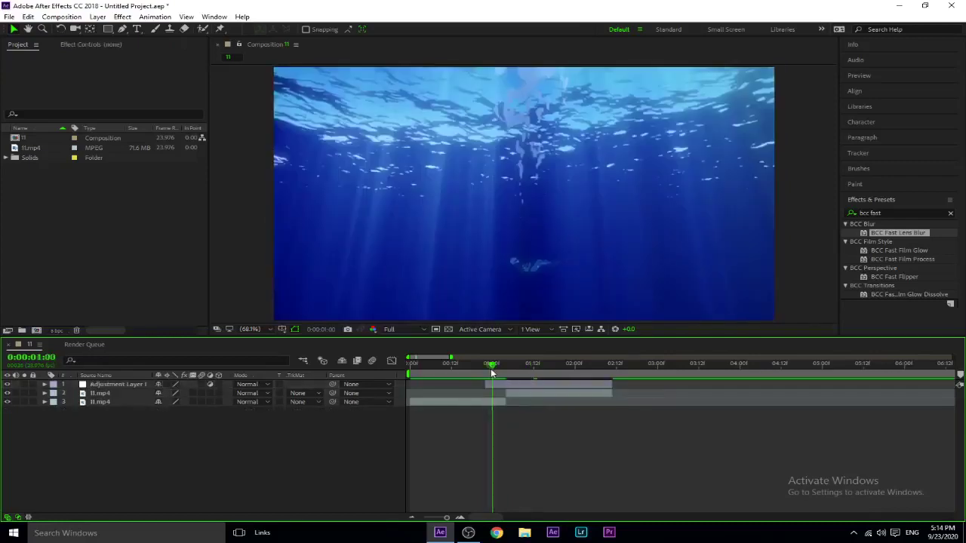
{"action": "left_click_drag", "start_coordinate": [897, 234], "coordinate": [520, 385]}
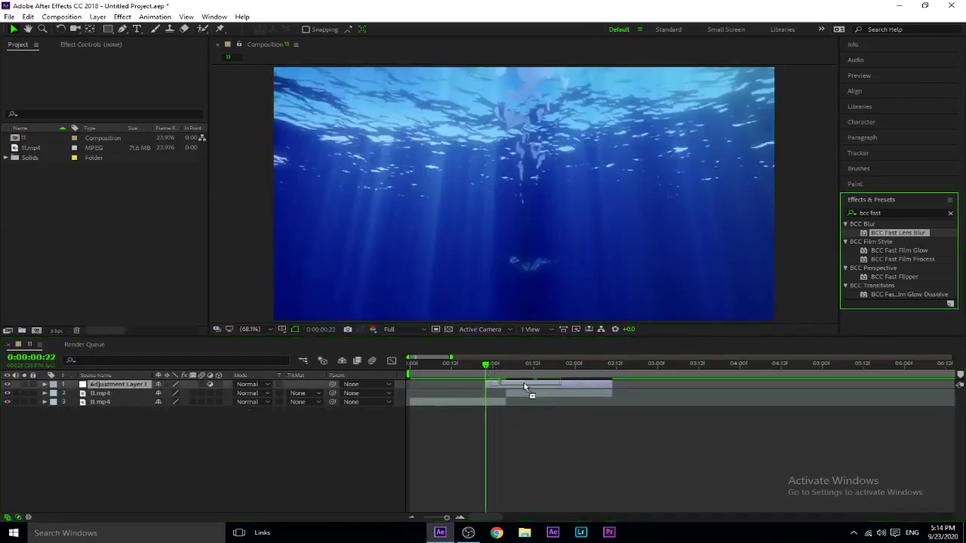
Apply BCC Fast Lens Blur with Fast quality and Iris Scale 0.0, keyframed at the layer start
{"action": "left_click_drag", "start_coordinate": [520, 386], "coordinate": [521, 388]}
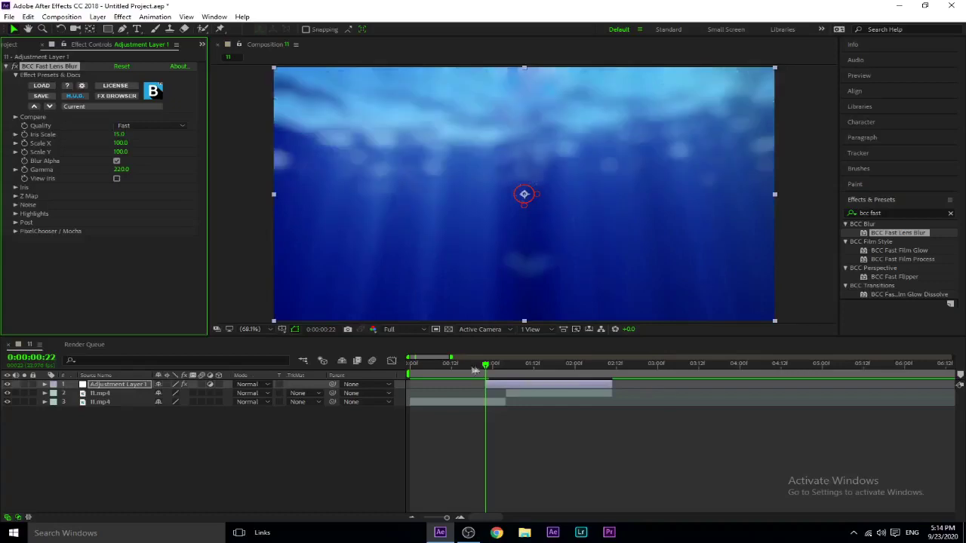
{"action": "mouse_move", "coordinate": [486, 369]}
{"action": "left_mouse_down"}
{"action": "mouse_move", "coordinate": [519, 374]}
{"action": "mouse_move", "coordinate": [494, 374]}
{"action": "mouse_move", "coordinate": [514, 387]}
{"action": "mouse_move", "coordinate": [500, 387]}
{"action": "left_mouse_up"}
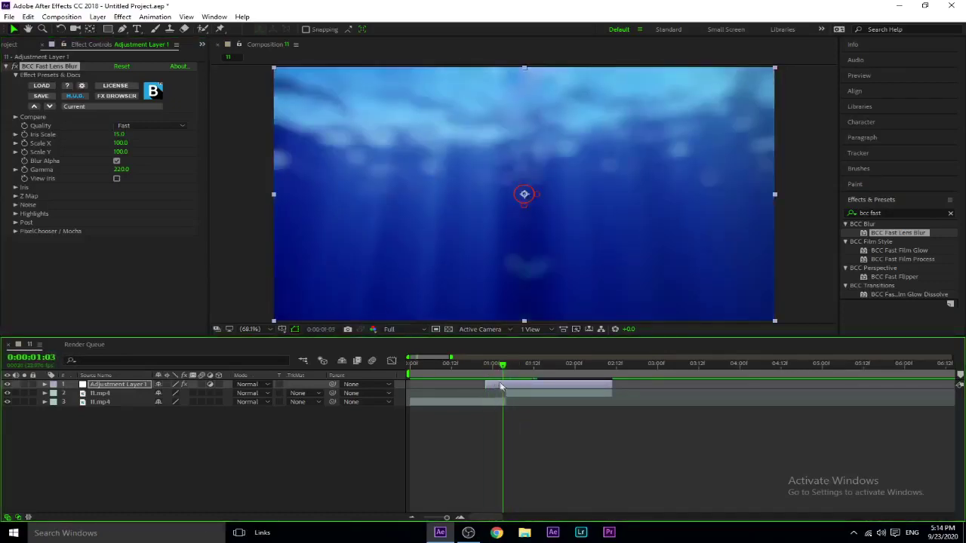
{"action": "left_click", "coordinate": [125, 126]}
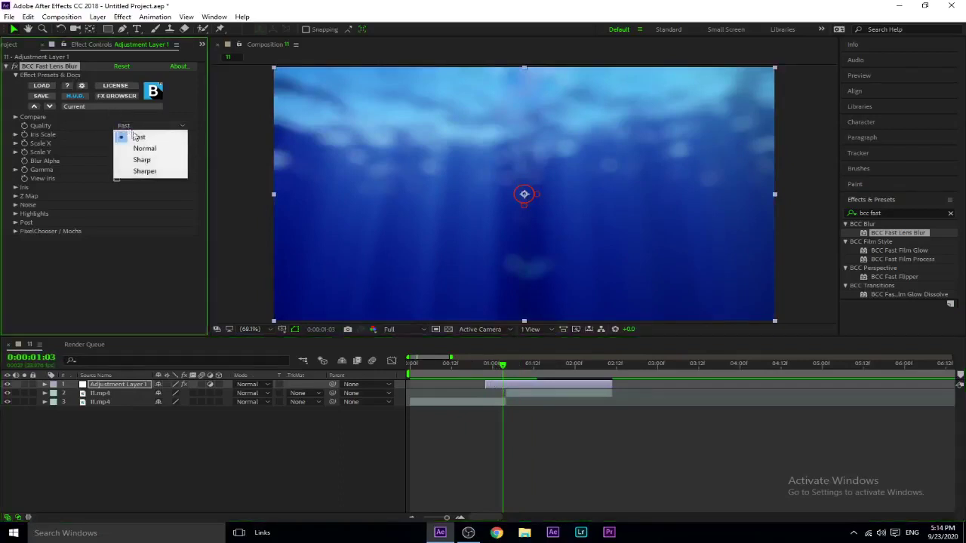
{"action": "left_click", "coordinate": [137, 137]}
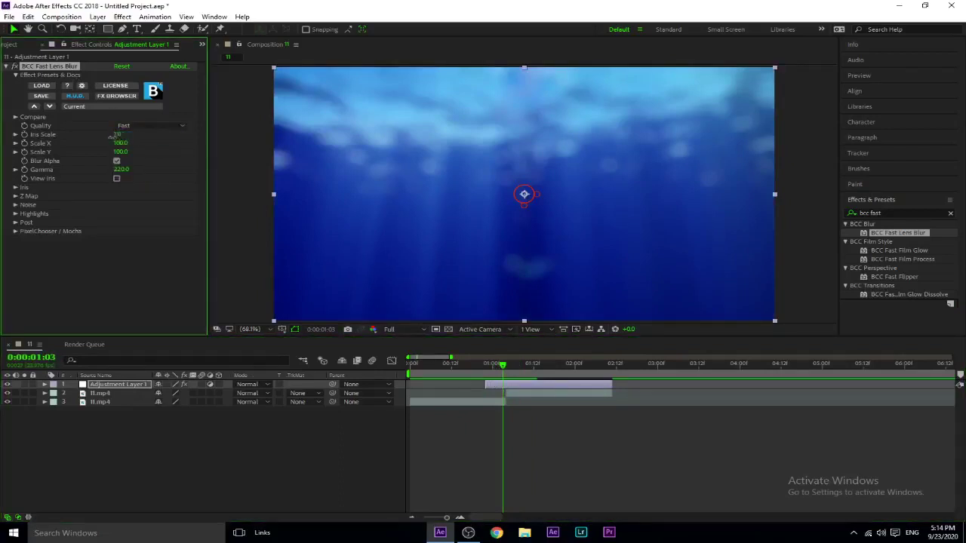
{"action": "left_click_drag", "start_coordinate": [117, 135], "coordinate": [68, 135]}
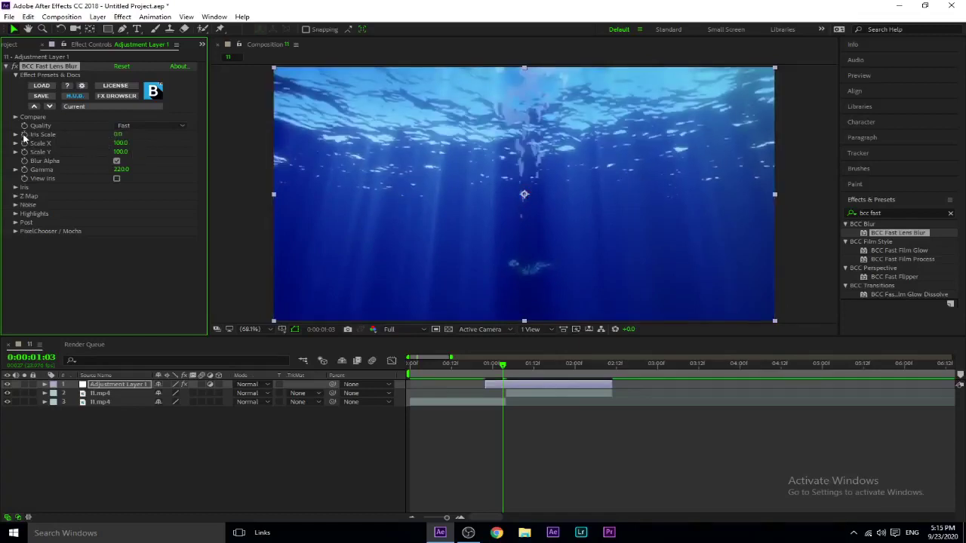
{"action": "left_click_drag", "start_coordinate": [504, 371], "coordinate": [486, 371]}
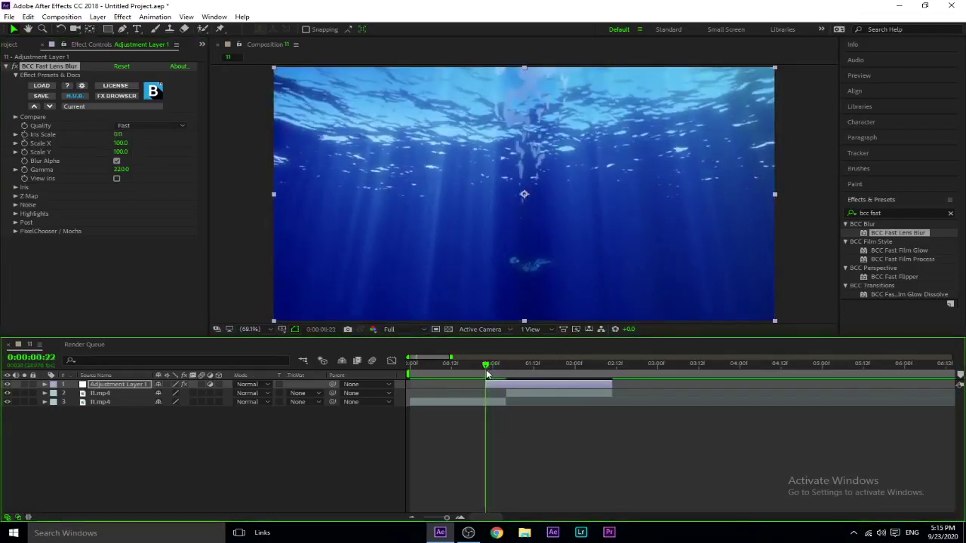
{"action": "left_click", "coordinate": [23, 136]}
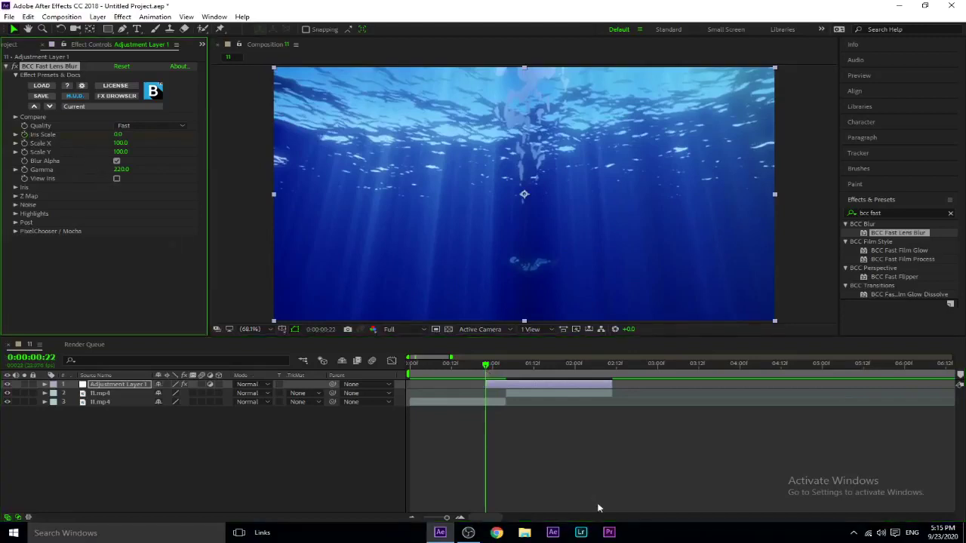
Add an Iris Scale keyframe of 20.0 at 0:00:01:04, just past the cut
{"action": "key", "text": "u"}
{"action": "key", "text": "equal"}
{"action": "left_click_drag", "start_coordinate": [487, 386], "coordinate": [568, 385]}
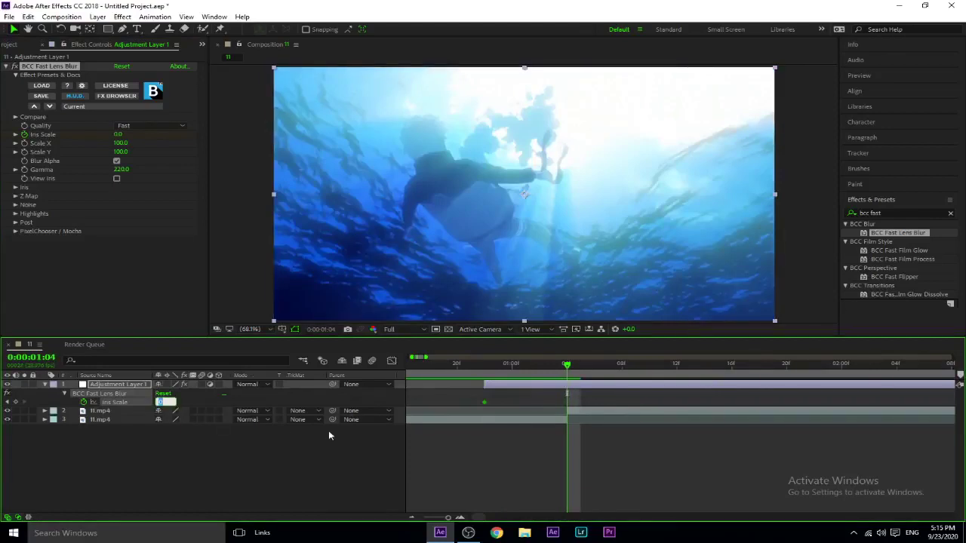
{"action": "type", "text": "20"}
{"action": "key", "text": "Return"}
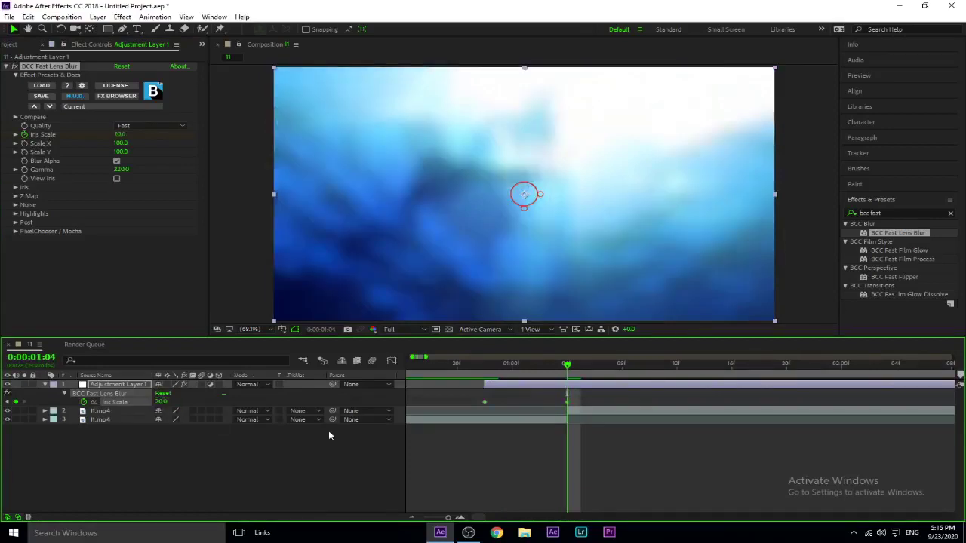
Add a closing Iris Scale keyframe of 0 at 0:00:02:06
{"action": "key", "text": "minus"}
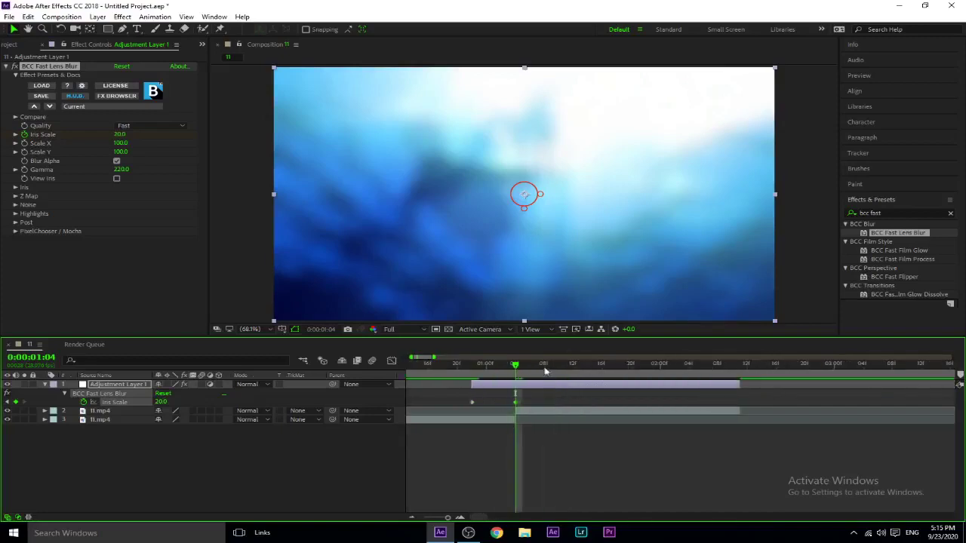
{"action": "key", "text": "space"}
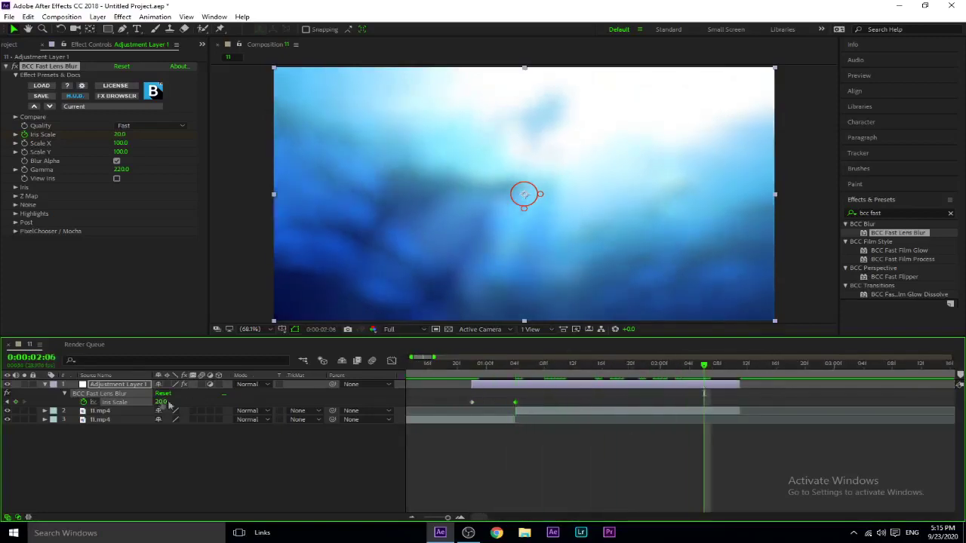
{"action": "type", "text": "0"}
{"action": "key", "text": "Return"}
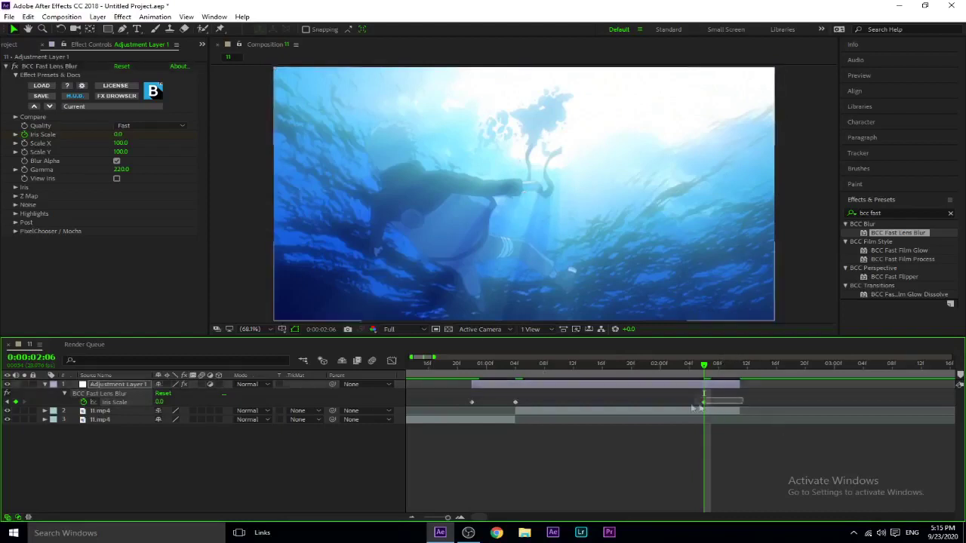
{"action": "key", "text": "Page_Down"}
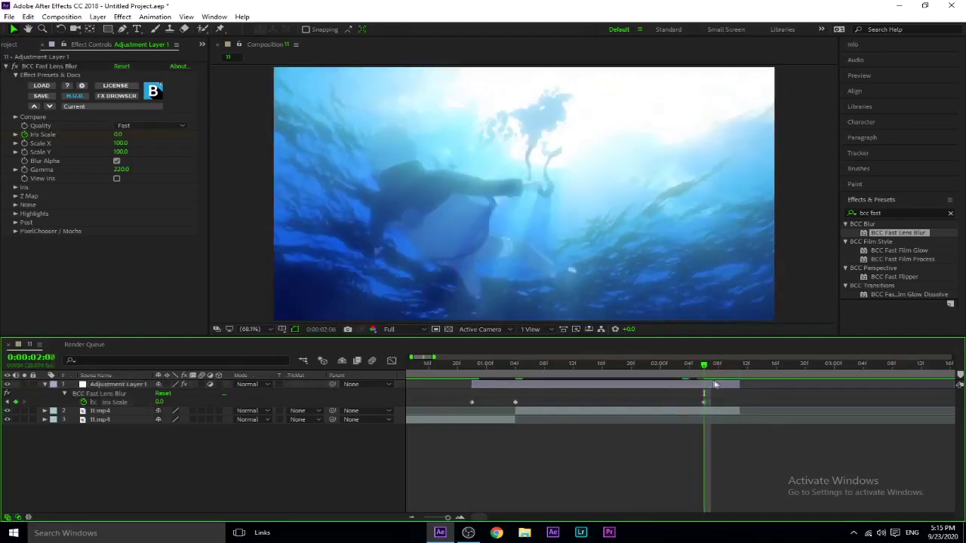
Return to the first blur keyframe and select it on Adjustment Layer 1
{"action": "left_click", "coordinate": [722, 405]}
{"action": "scroll", "coordinate": [740, 407], "scroll_direction": "left", "scroll_amount": 3}
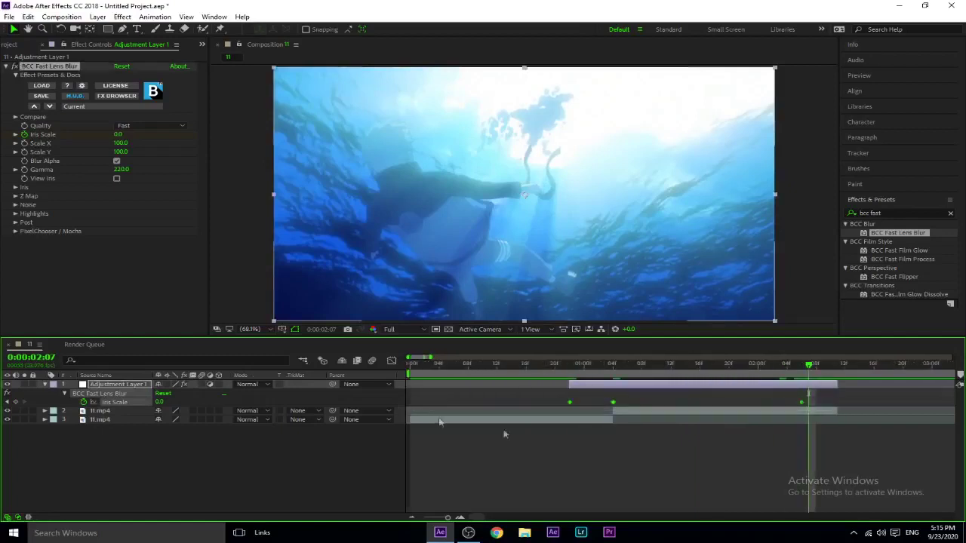
{"action": "left_click_drag", "start_coordinate": [585, 372], "coordinate": [579, 403]}
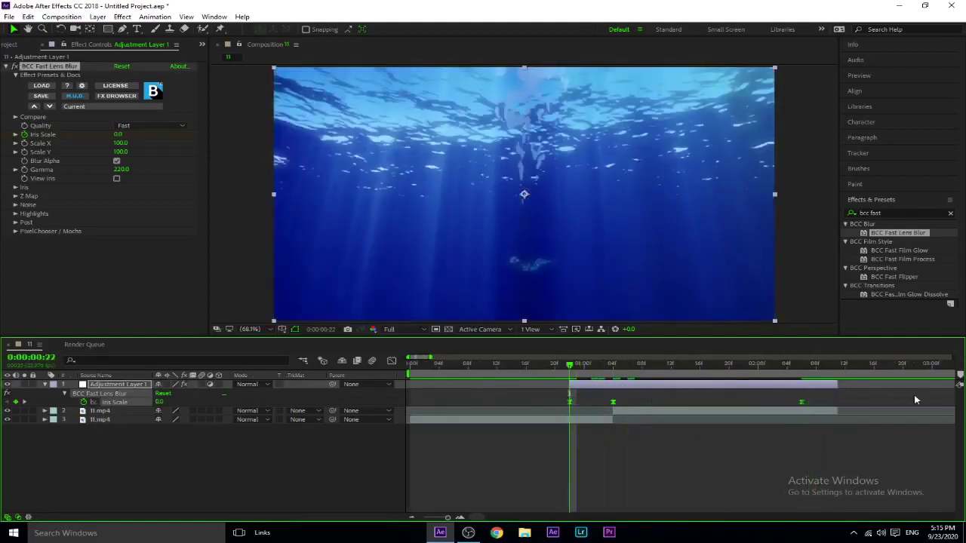
{"action": "left_click", "coordinate": [536, 399]}
Show the Iris Scale value graph and select the peak keyframe at the zoom point
{"action": "left_click", "coordinate": [568, 402]}
{"action": "left_click", "coordinate": [392, 361]}
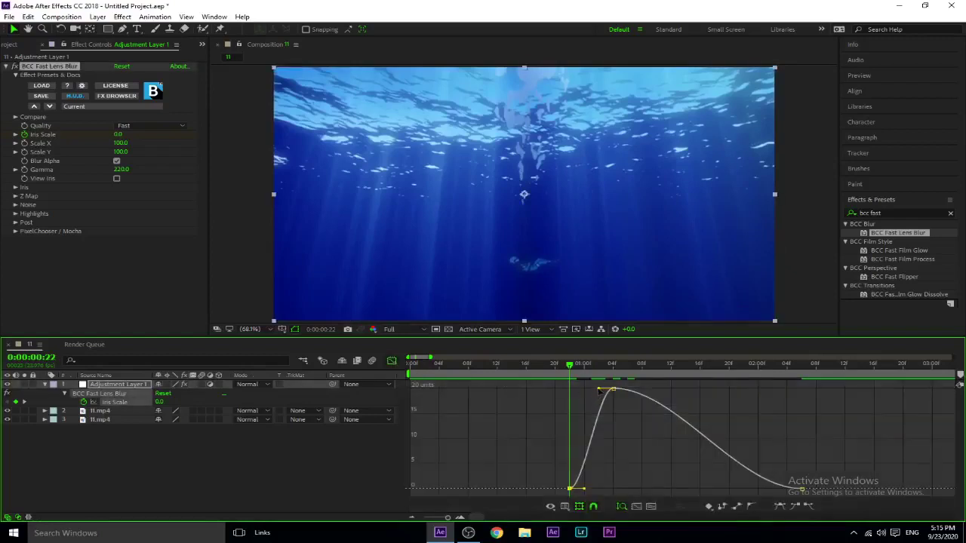
{"action": "mouse_move", "coordinate": [579, 378]}
{"action": "left_mouse_down"}
{"action": "mouse_move", "coordinate": [606, 375]}
{"action": "mouse_move", "coordinate": [601, 498]}
{"action": "left_mouse_up"}
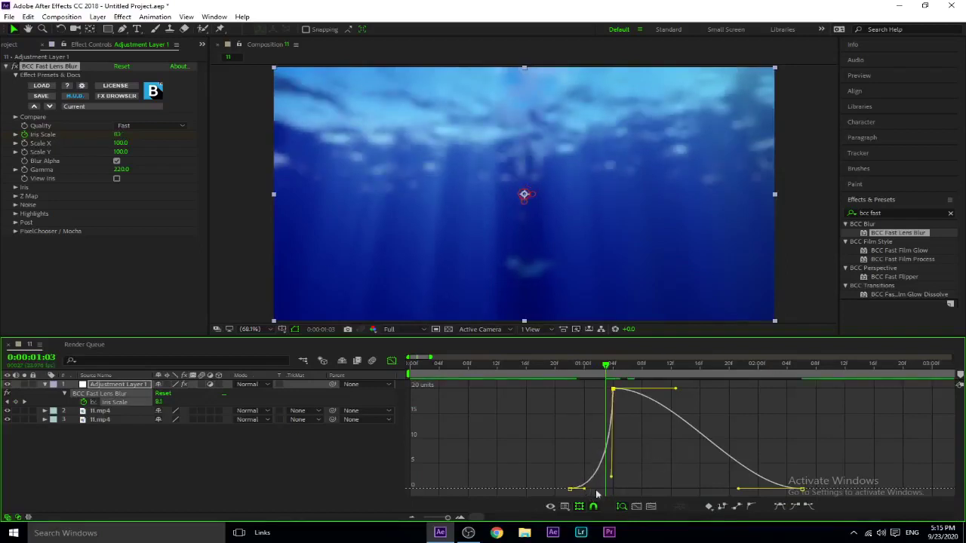
{"action": "mouse_move", "coordinate": [606, 369]}
{"action": "left_mouse_down"}
{"action": "mouse_move", "coordinate": [591, 375]}
{"action": "mouse_move", "coordinate": [615, 375]}
{"action": "left_mouse_up"}
{"action": "left_click", "coordinate": [612, 390]}
Drag the peak keyframe's Bezier handles to steepen the falloff, then preview the transition
{"action": "left_click_drag", "start_coordinate": [676, 390], "coordinate": [640, 492]}
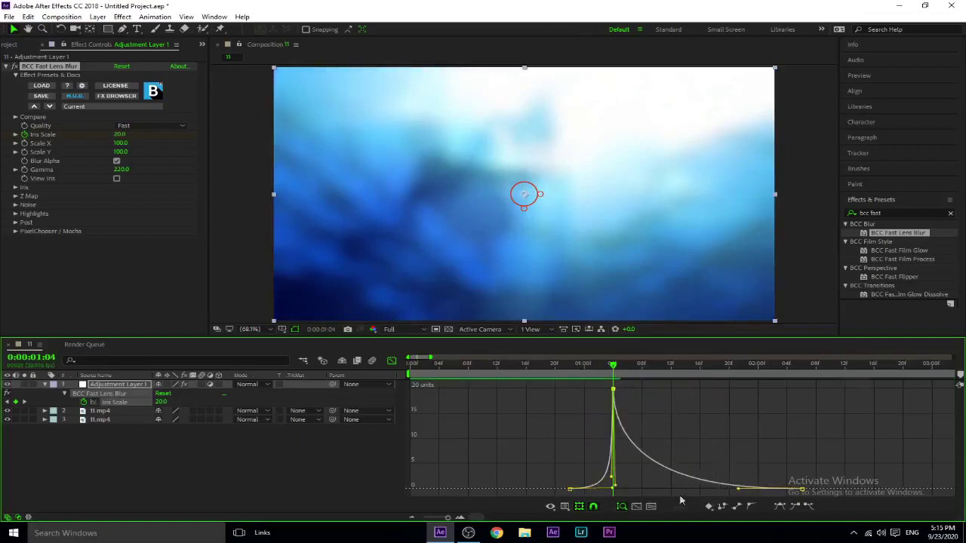
{"action": "left_click_drag", "start_coordinate": [740, 497], "coordinate": [664, 491]}
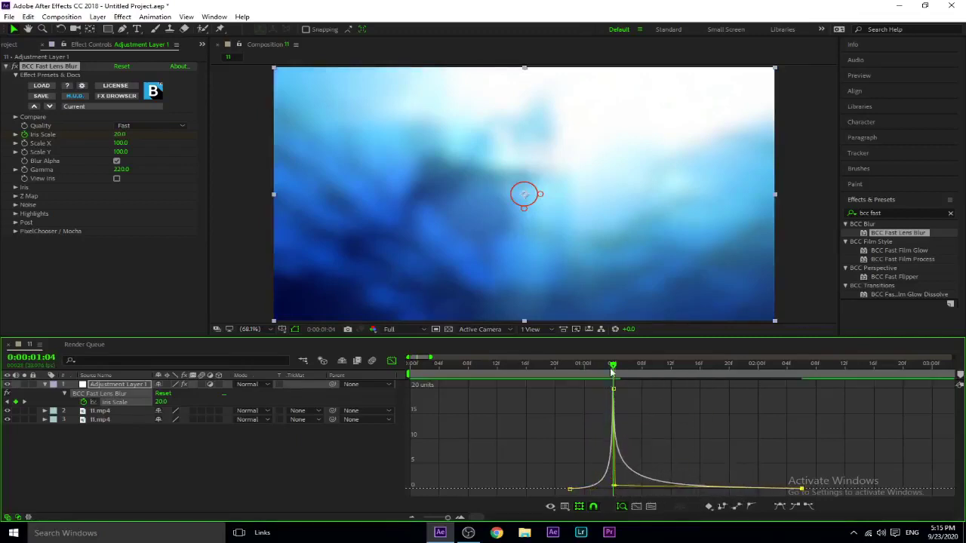
{"action": "left_click", "coordinate": [621, 367]}
{"action": "key", "text": "space"}
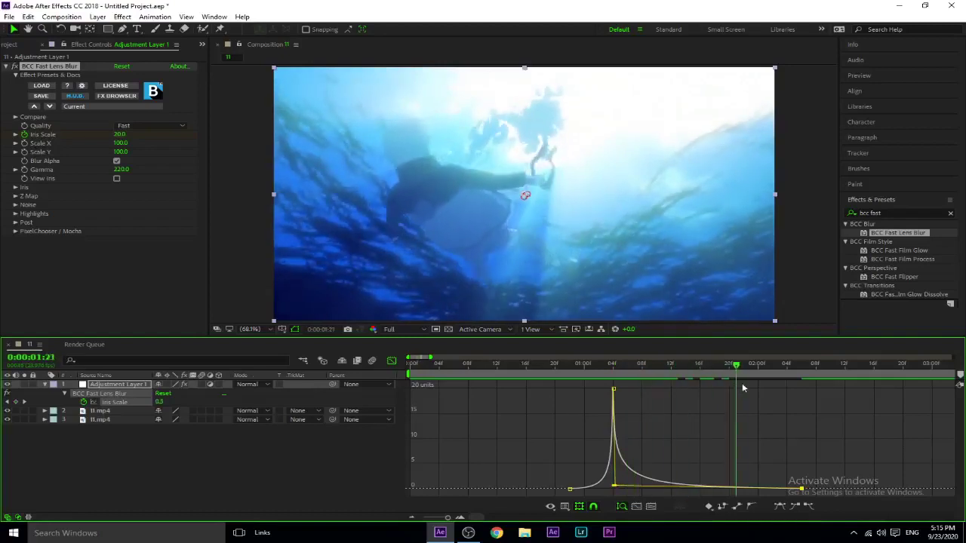
{"action": "key", "text": "space"}
{"action": "key", "text": "space"}
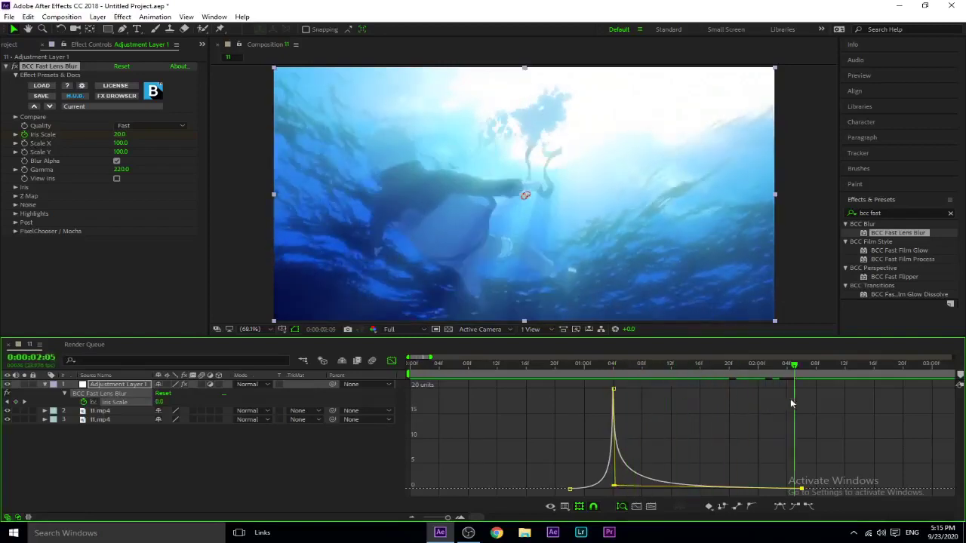
{"action": "key", "text": "space"}
{"action": "key", "text": "space"}
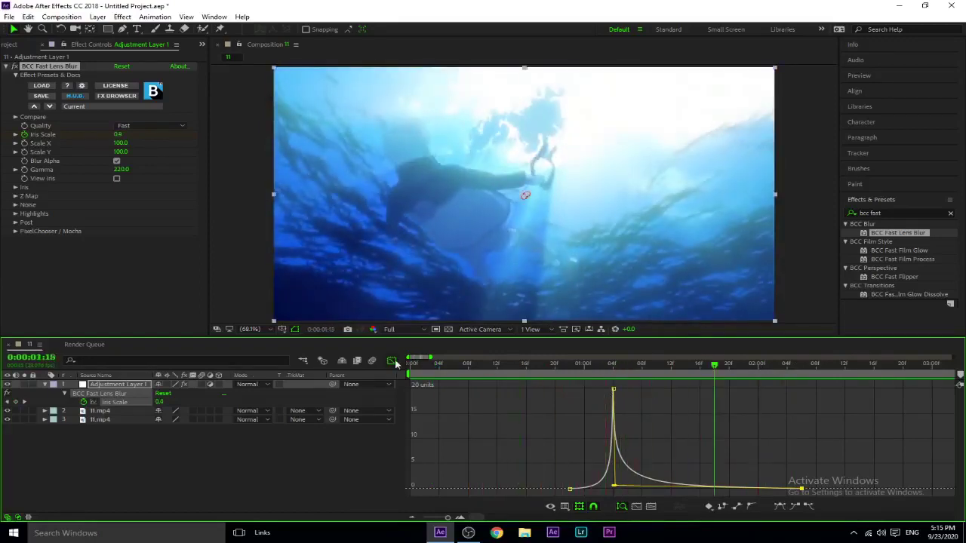
{"action": "key", "text": "shift+F3"}
Preview from the blur keyframe, delete the lens-blur adjustment layer, and preview the two clips
{"action": "key", "text": "j"}
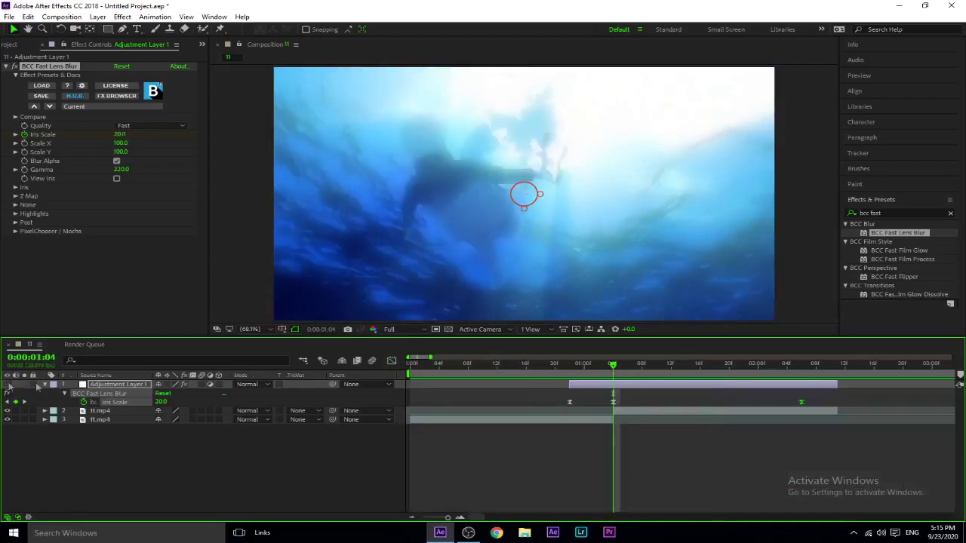
{"action": "key", "text": "space"}
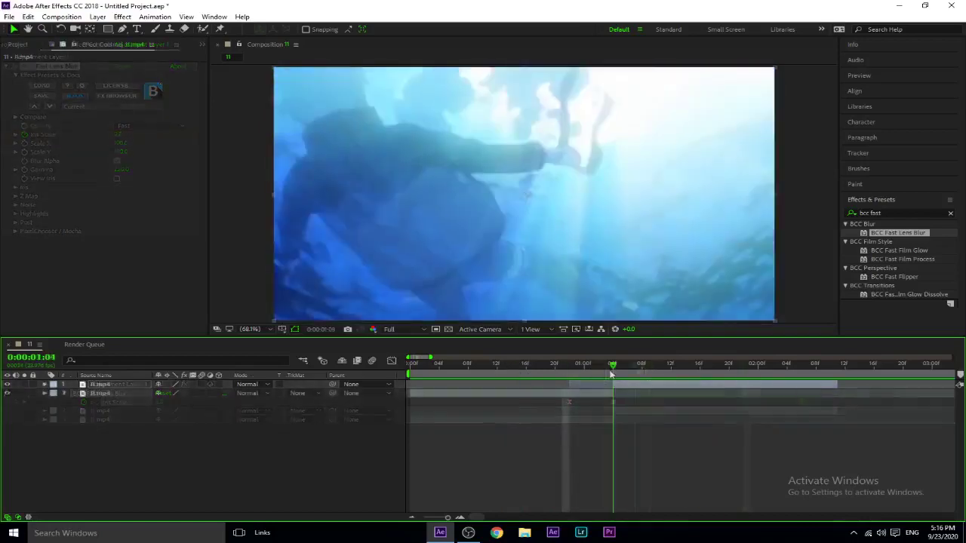
{"action": "key", "text": "Delete"}
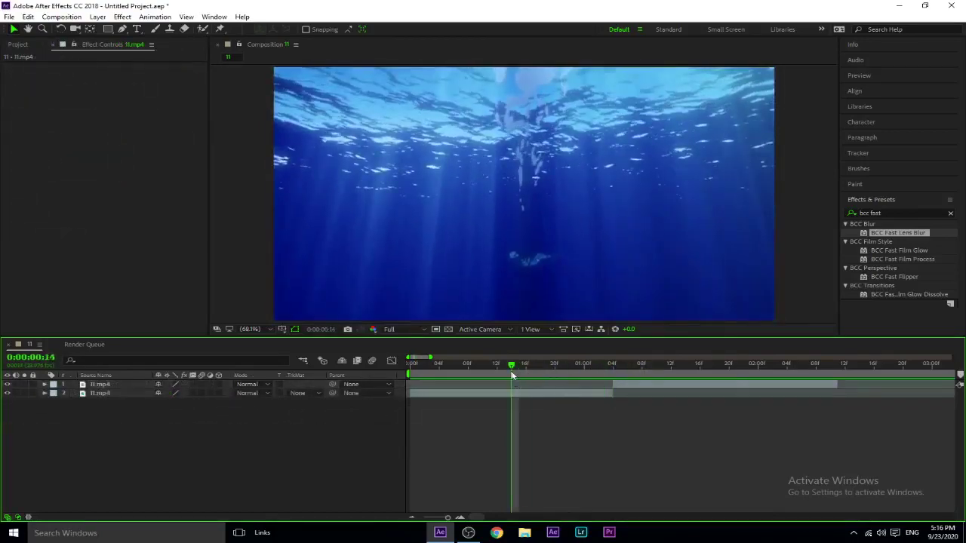
{"action": "mouse_move", "coordinate": [511, 365]}
{"action": "left_mouse_down"}
{"action": "mouse_move", "coordinate": [532, 370]}
{"action": "mouse_move", "coordinate": [504, 368]}
{"action": "left_mouse_up"}
{"action": "key", "text": "space"}
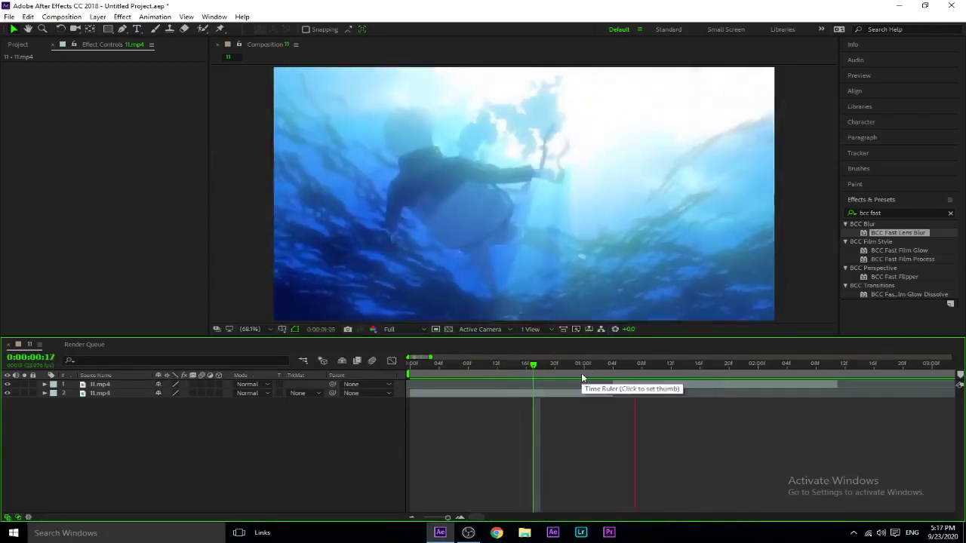
{"action": "key", "text": "space"}
Search Effects & Presets for 'rsmb' and pick RSMB Pro
{"action": "left_click", "coordinate": [898, 212]}
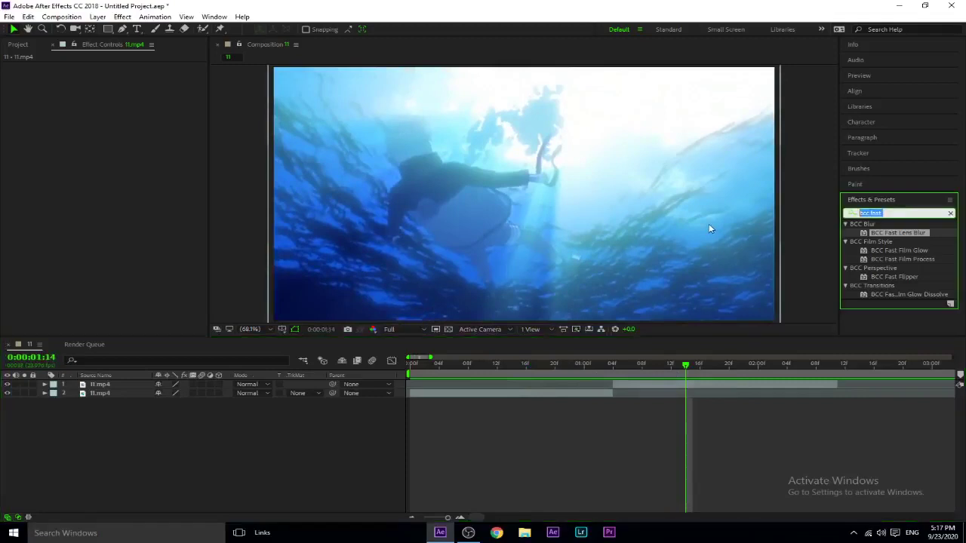
{"action": "type", "text": "rsmb"}
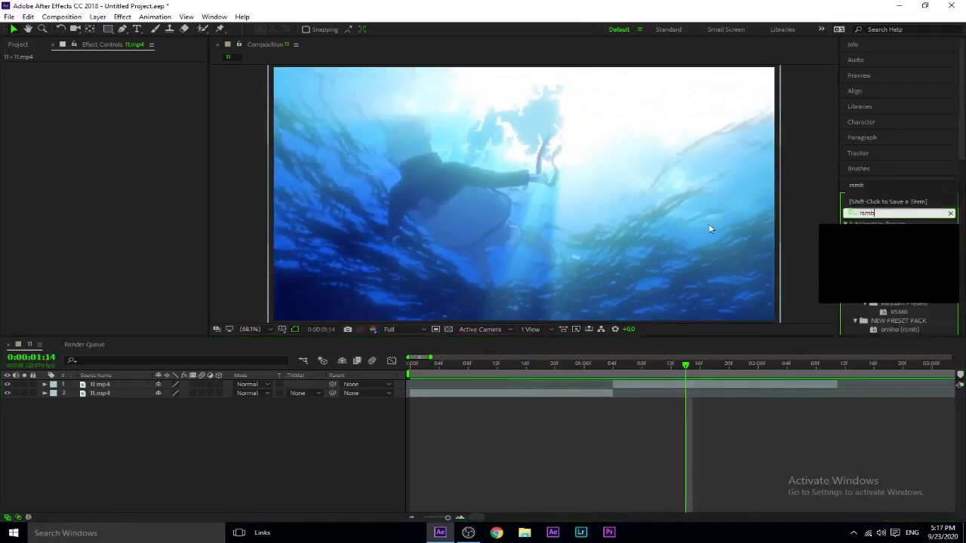
{"action": "left_click_drag", "start_coordinate": [881, 311], "coordinate": [884, 312]}
Precompose both underwater clips into Pre-comp 1 and apply RSMB Pro to it
{"action": "left_click", "coordinate": [653, 384]}
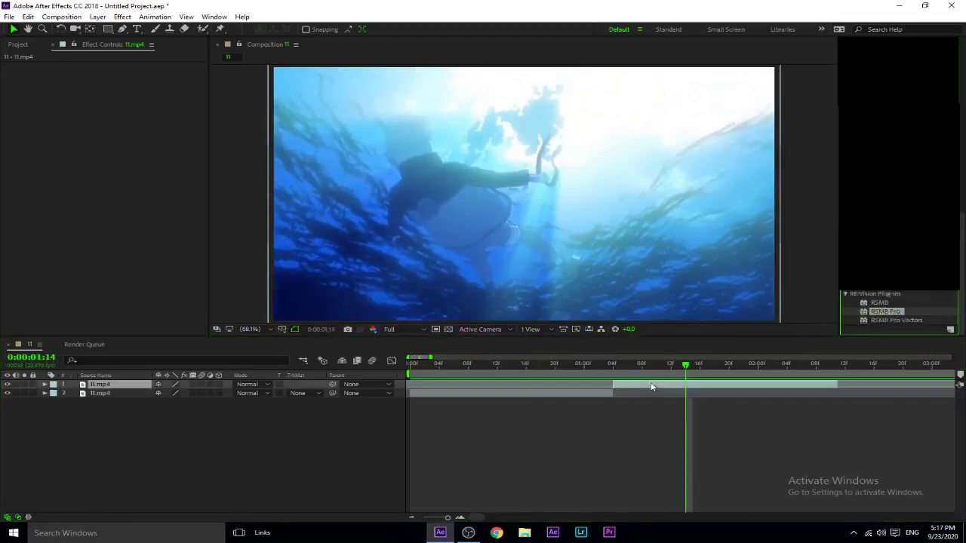
{"action": "left_click", "coordinate": [599, 393], "text": "shift"}
{"action": "key", "text": "ctrl+shift+c"}
{"action": "left_click", "coordinate": [510, 333]}
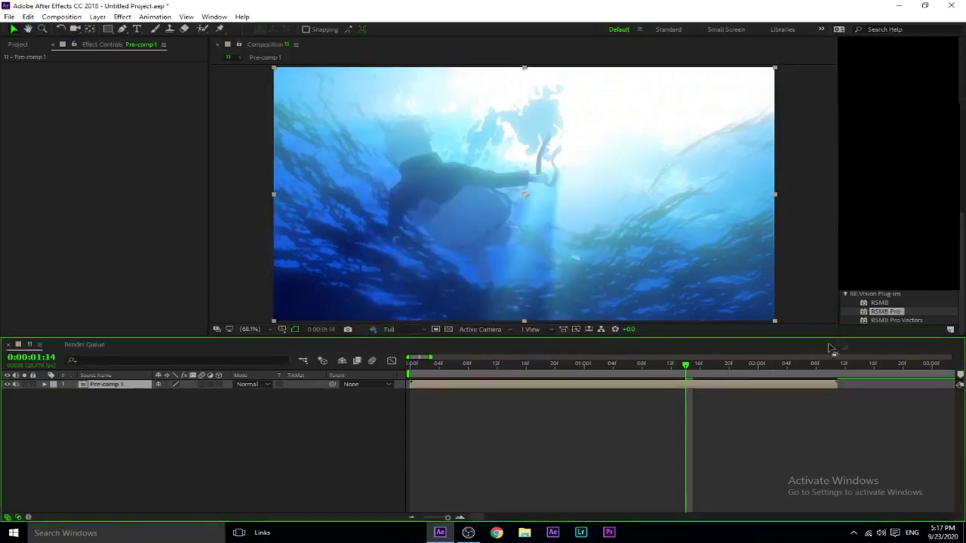
{"action": "left_click_drag", "start_coordinate": [882, 311], "coordinate": [683, 385]}
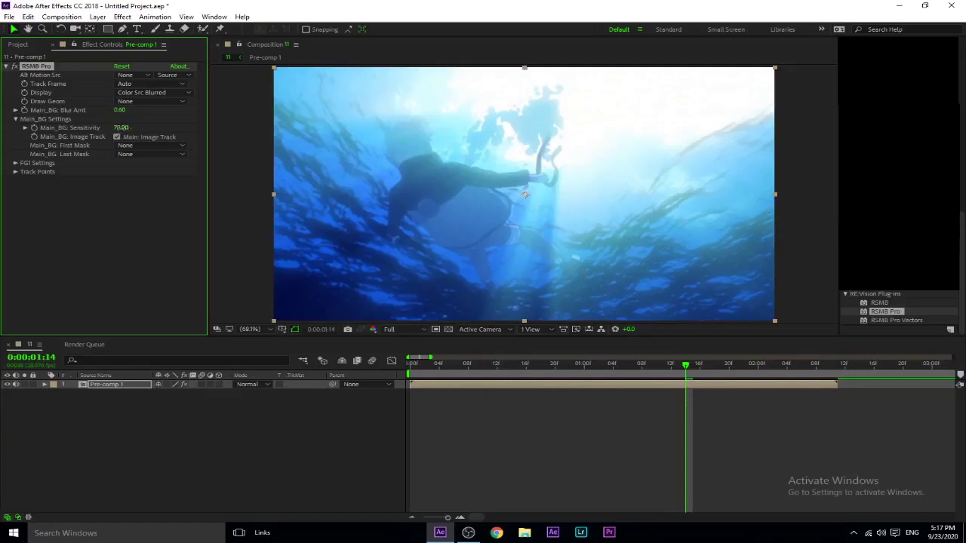
{"action": "left_click", "coordinate": [580, 420]}
{"action": "key", "text": "Home"}
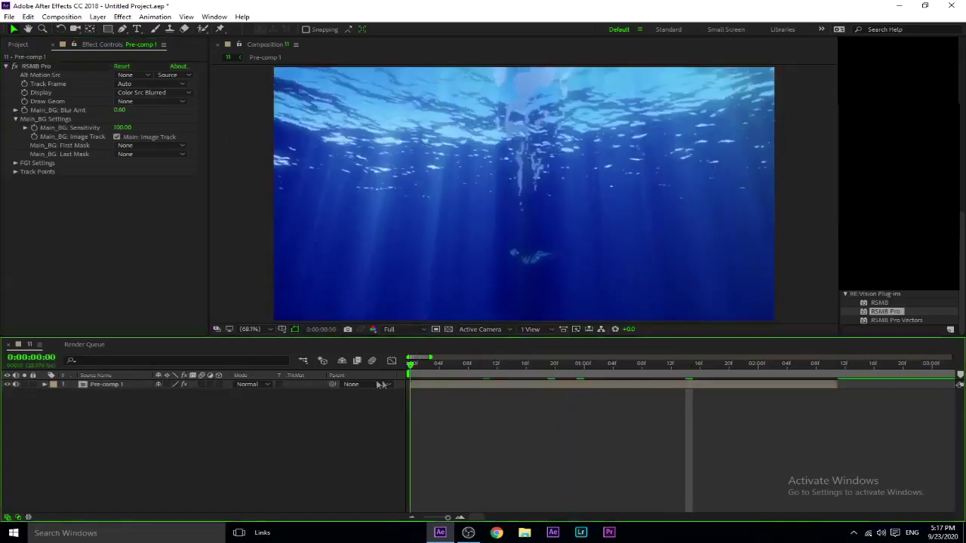
{"action": "key", "text": "space"}
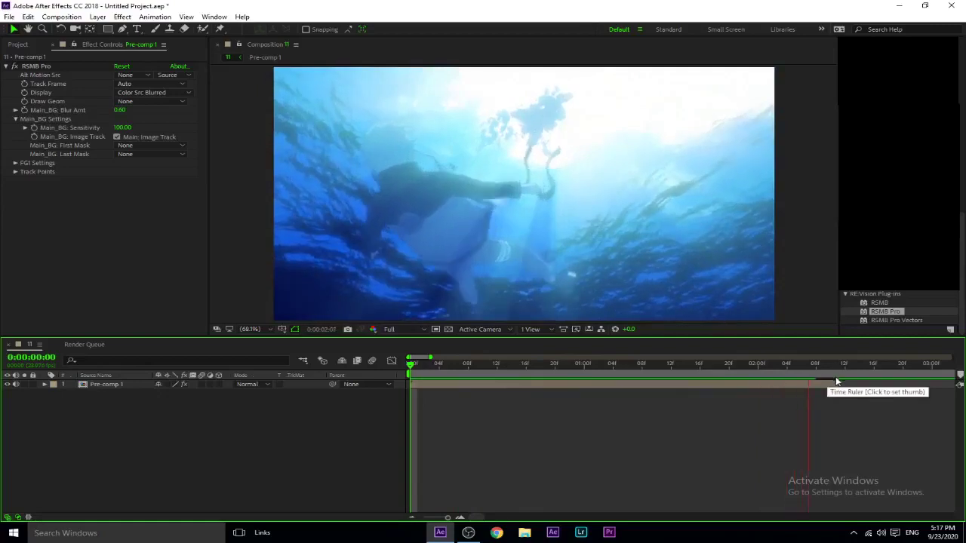
{"action": "left_click", "coordinate": [491, 373]}
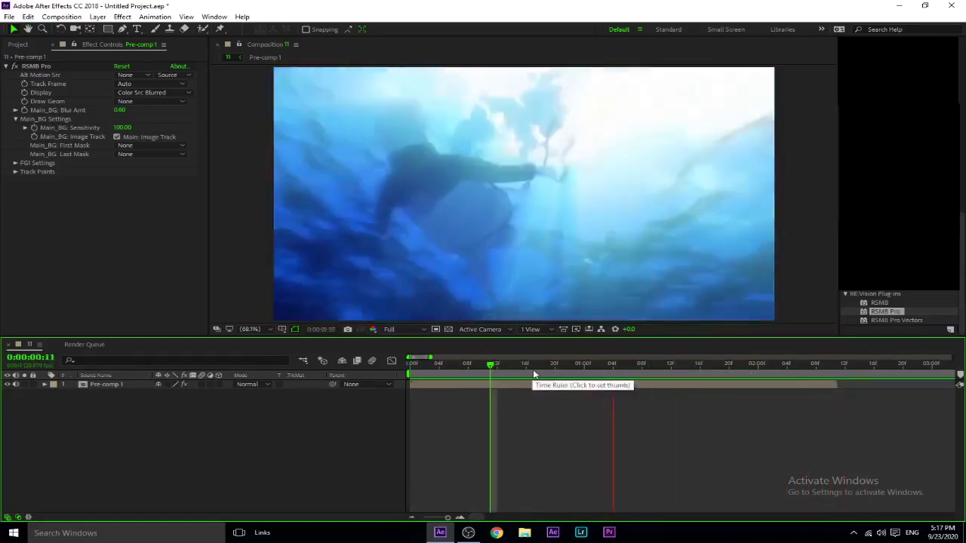
{"action": "left_click", "coordinate": [570, 368]}
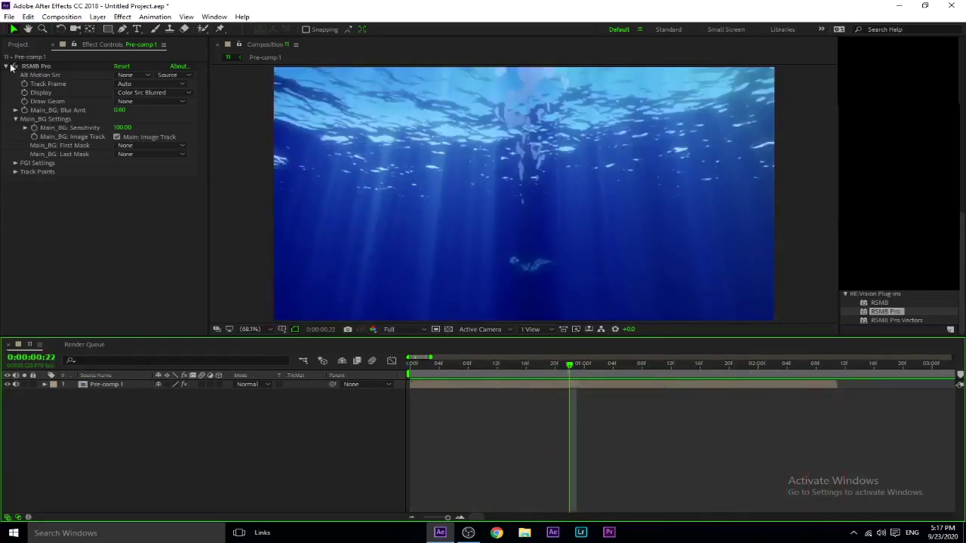
{"action": "left_click", "coordinate": [519, 368]}
{"action": "key", "text": "space"}
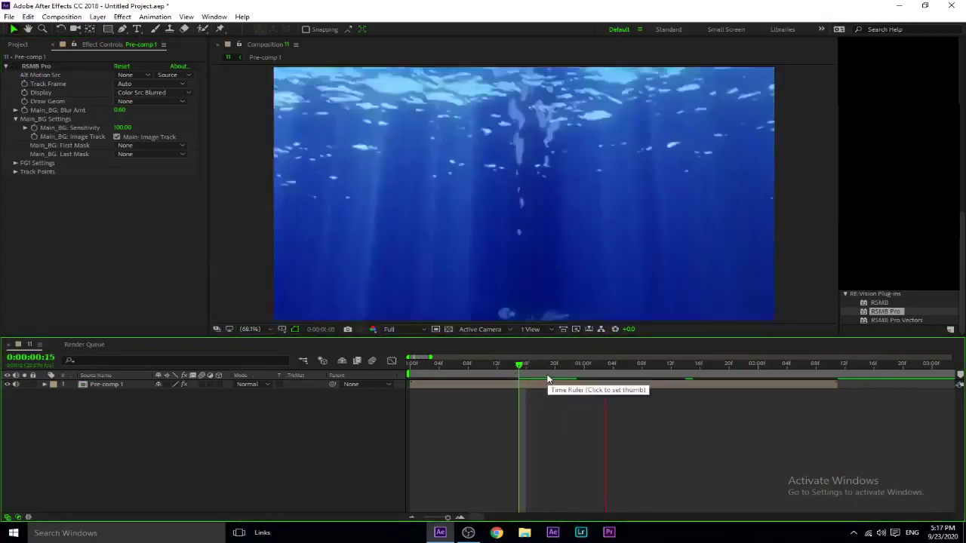
{"action": "key", "text": "space"}
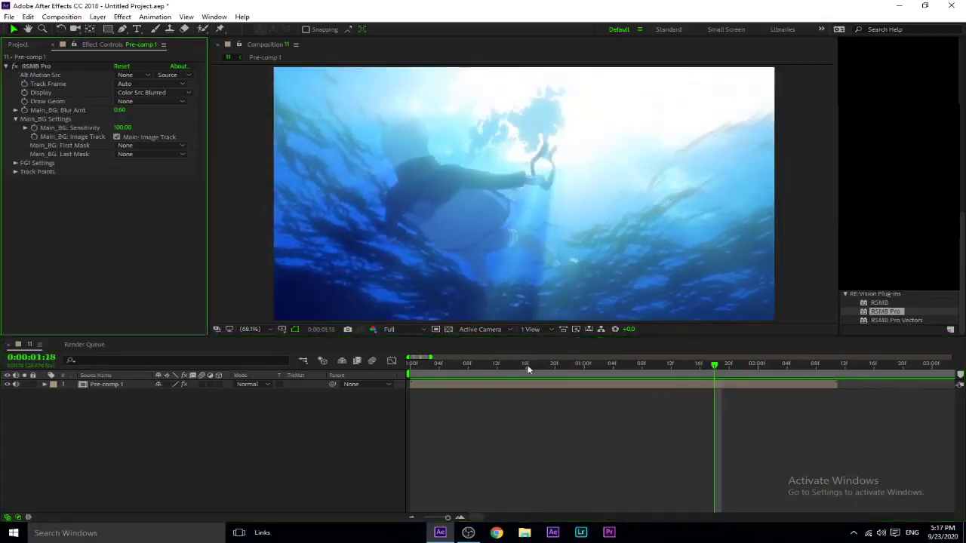
{"action": "left_click", "coordinate": [528, 366]}
{"action": "key", "text": "space"}
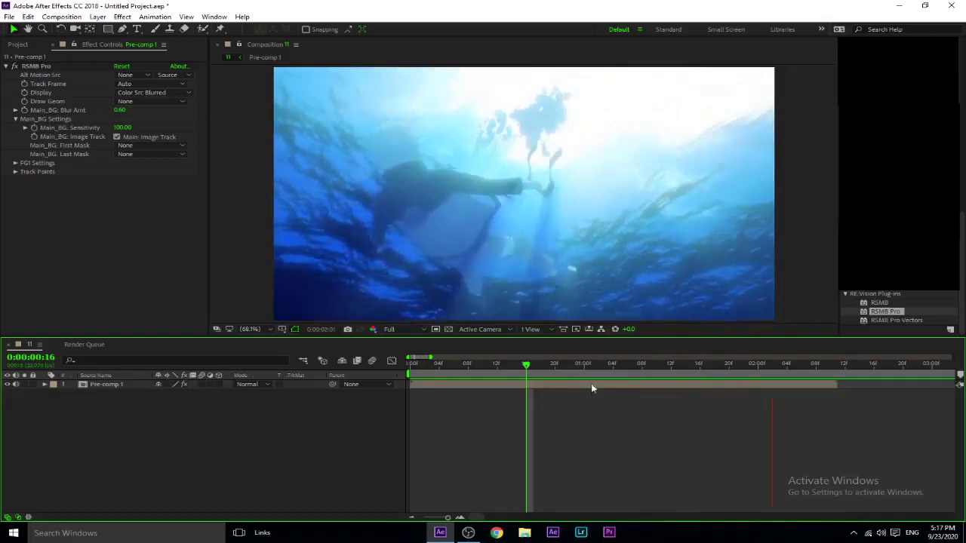
{"action": "left_click_drag", "start_coordinate": [612, 366], "coordinate": [617, 369]}
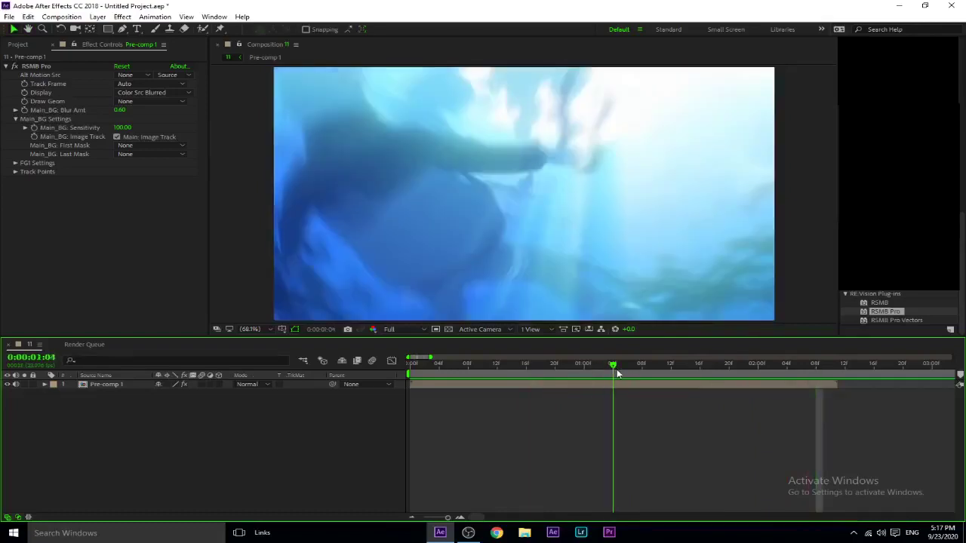
{"action": "left_click_drag", "start_coordinate": [616, 369], "coordinate": [615, 376]}
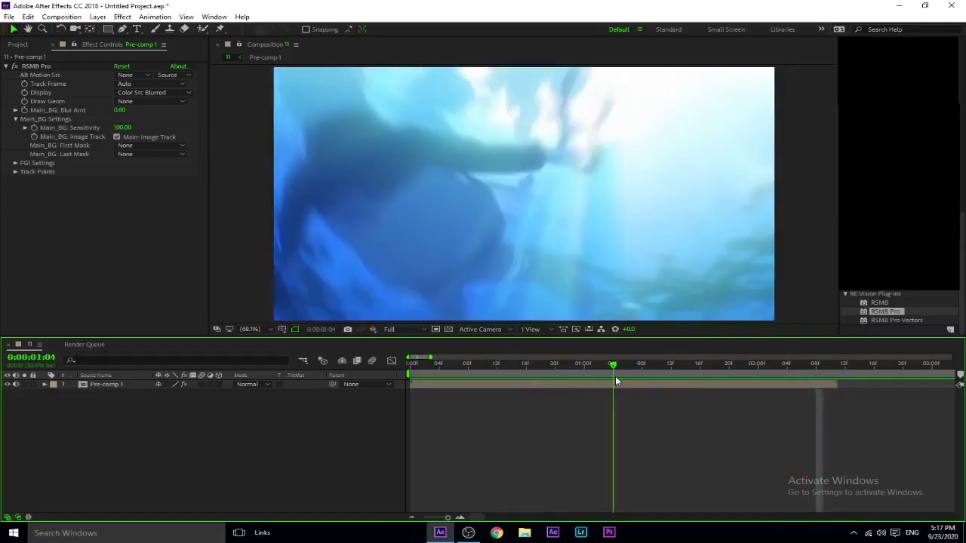
Raise RSMB Pro's Blur Amt from 0.60 to 0.80 in Effect Controls
{"action": "left_click", "coordinate": [121, 111]}
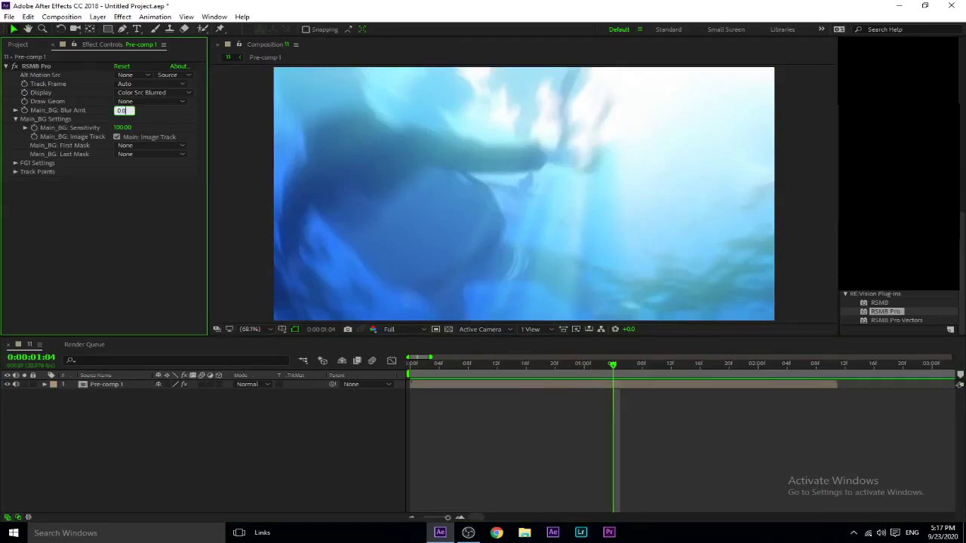
{"action": "type", "text": "0.8"}
{"action": "key", "text": "Return"}
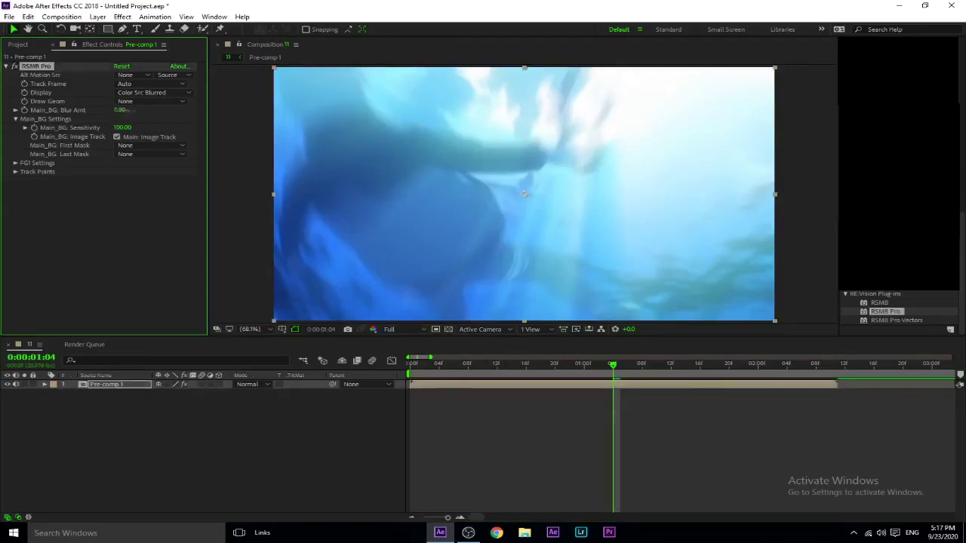
{"action": "left_click_drag", "start_coordinate": [123, 110], "coordinate": [169, 123]}
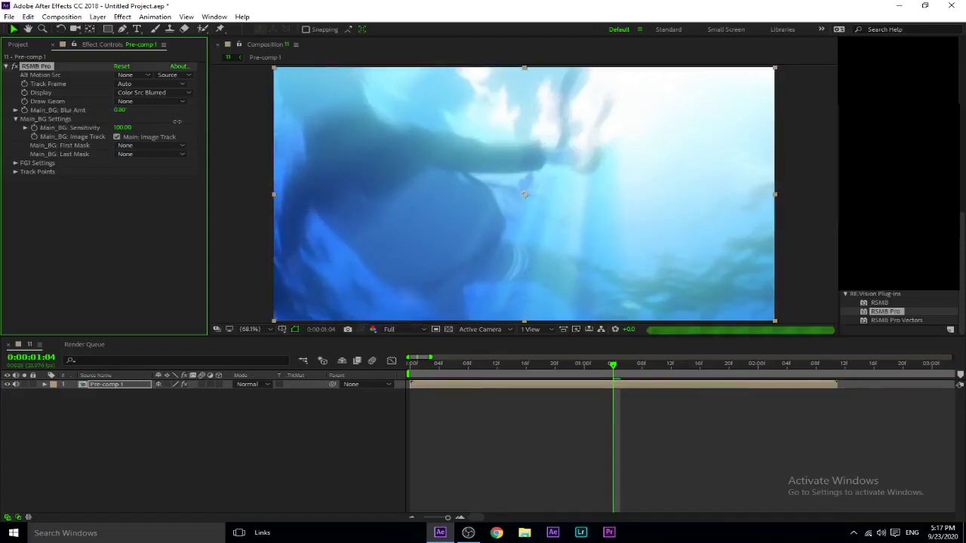
{"action": "left_click", "coordinate": [607, 411]}
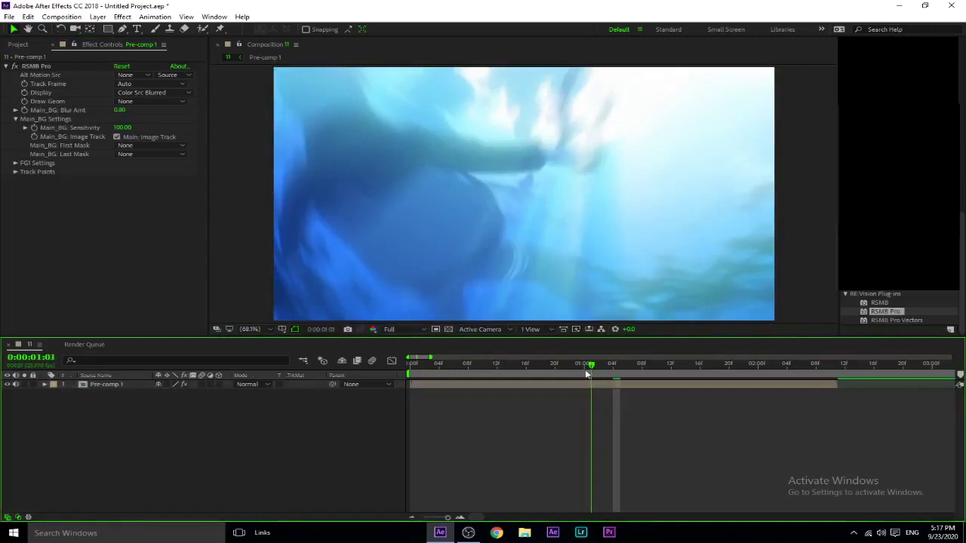
{"action": "key", "text": "space"}
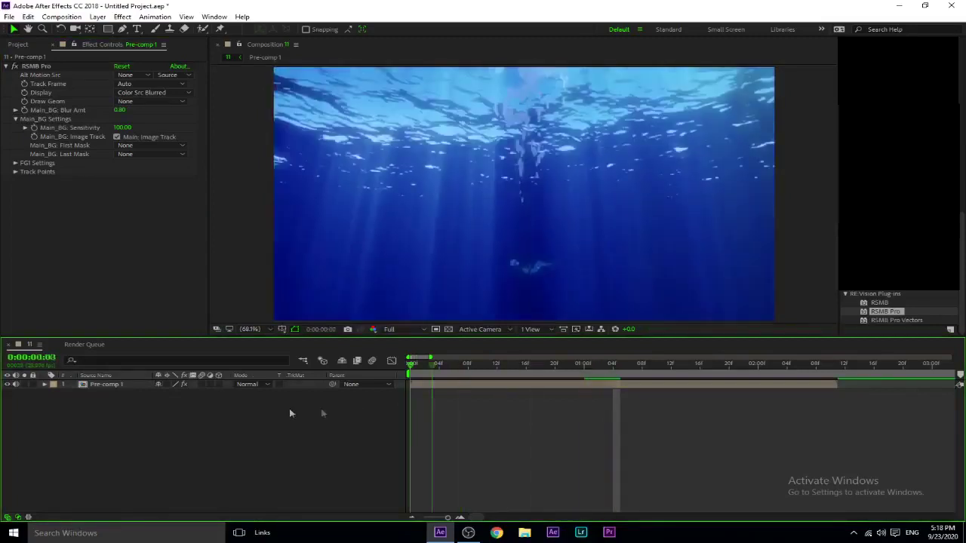
{"action": "key", "text": "space"}
{"action": "key", "text": "space"}
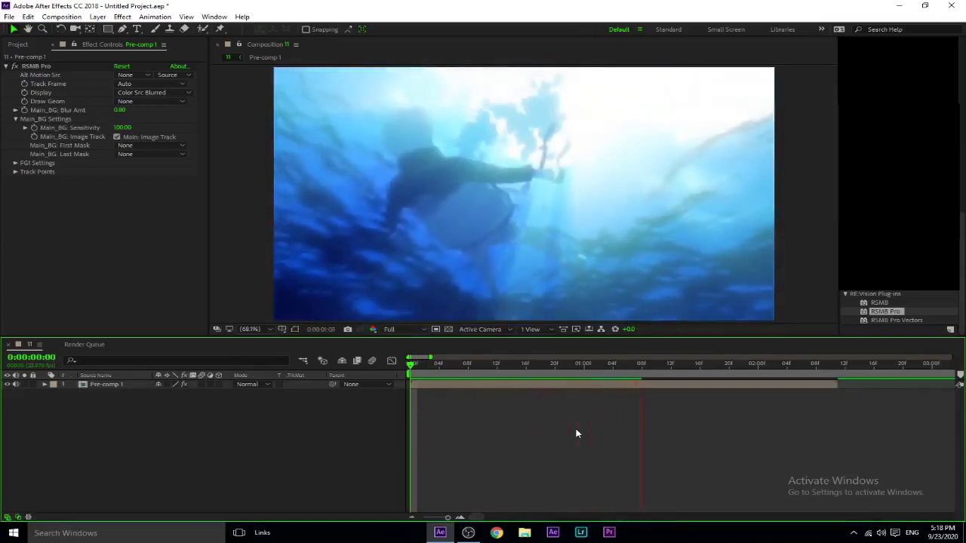
{"action": "left_click", "coordinate": [536, 368]}
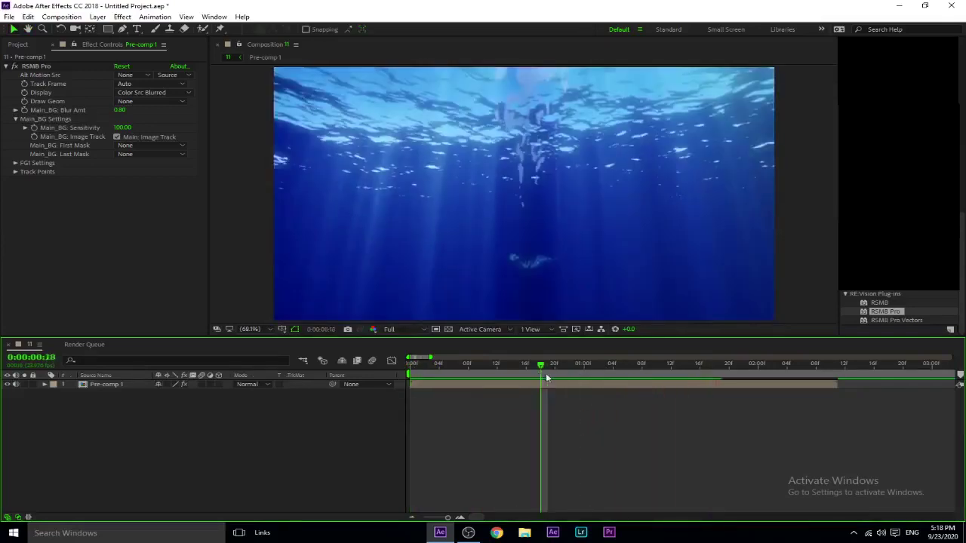
{"action": "key", "text": "space"}
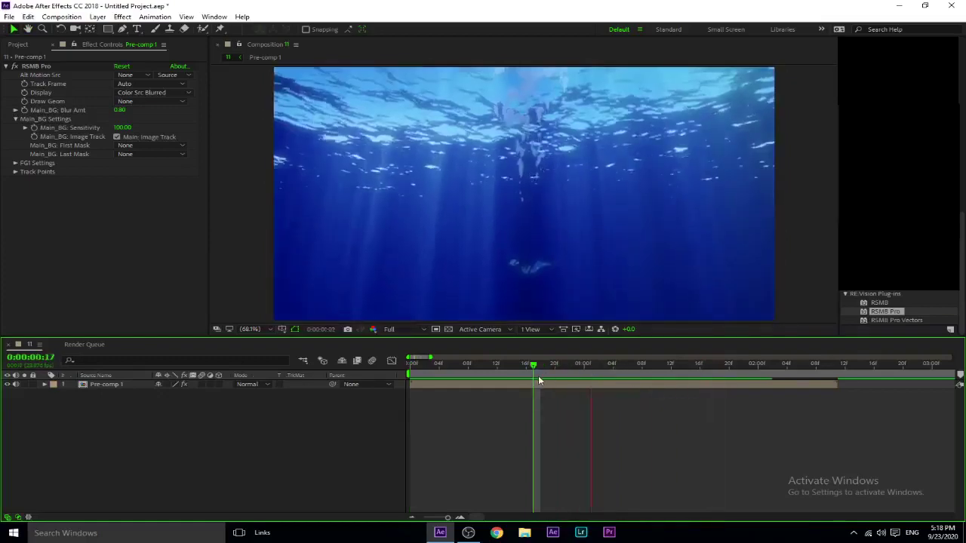